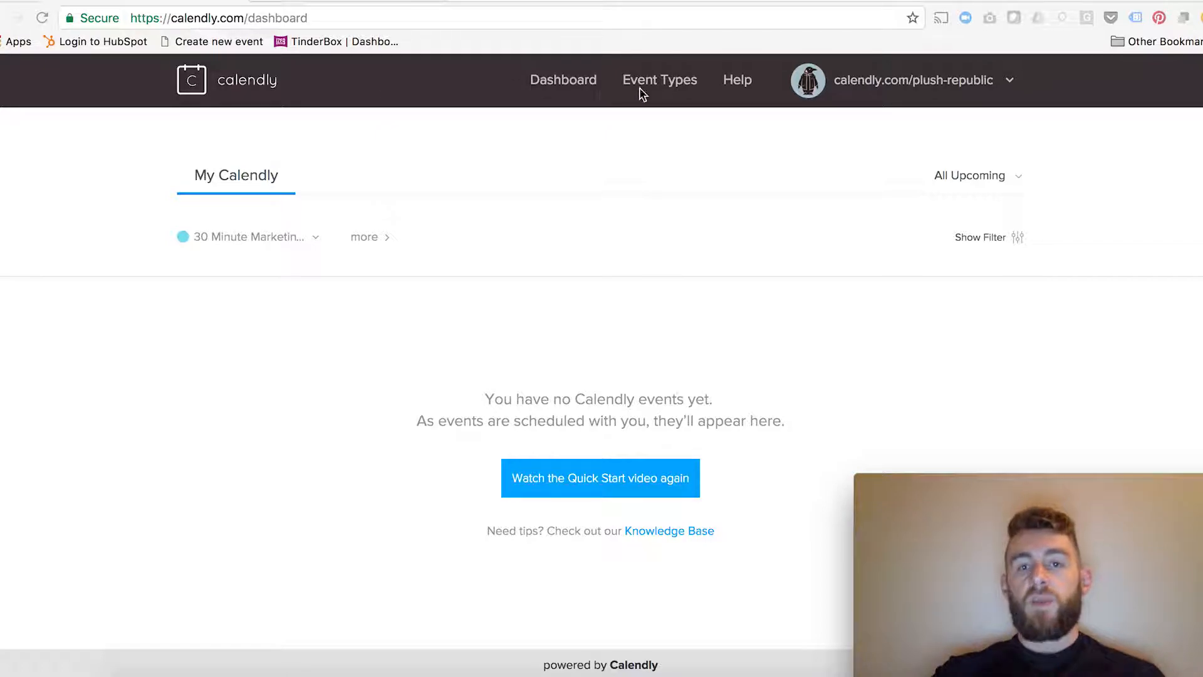
Review the account settings, covering the profile details, the account picture and the personal scheduling link
{"action": "left_click", "coordinate": [1010, 84]}
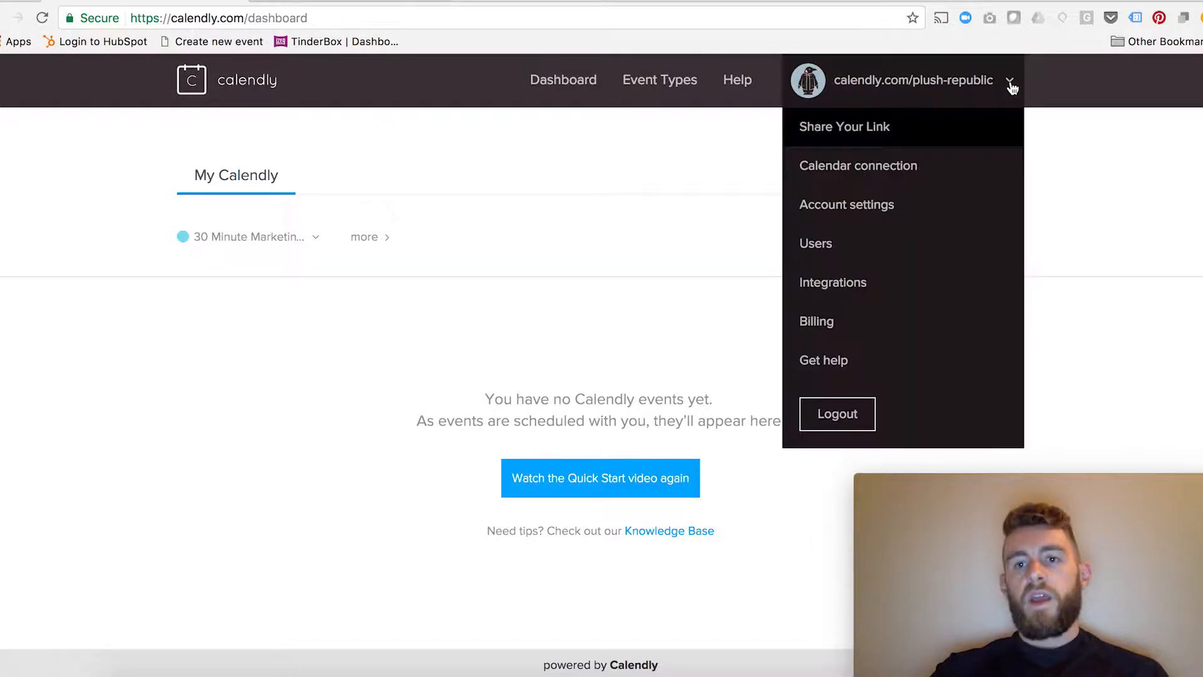
{"action": "left_click", "coordinate": [872, 222]}
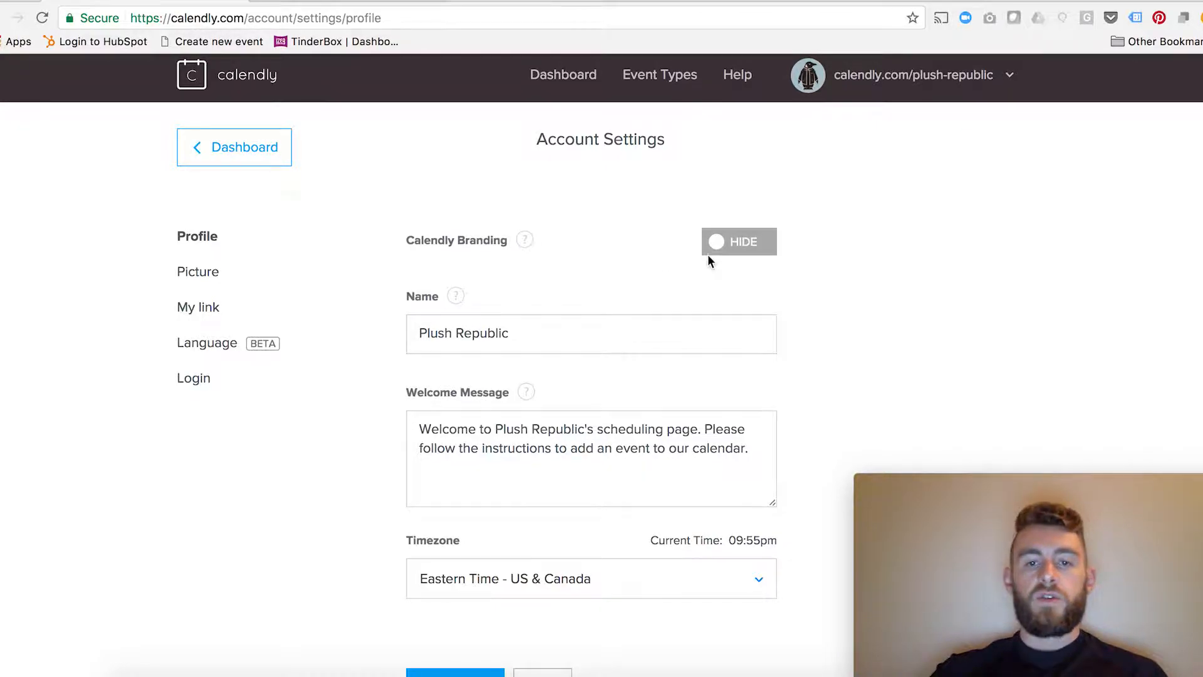
{"action": "scroll", "coordinate": [664, 331], "scroll_direction": "down", "scroll_amount": 1}
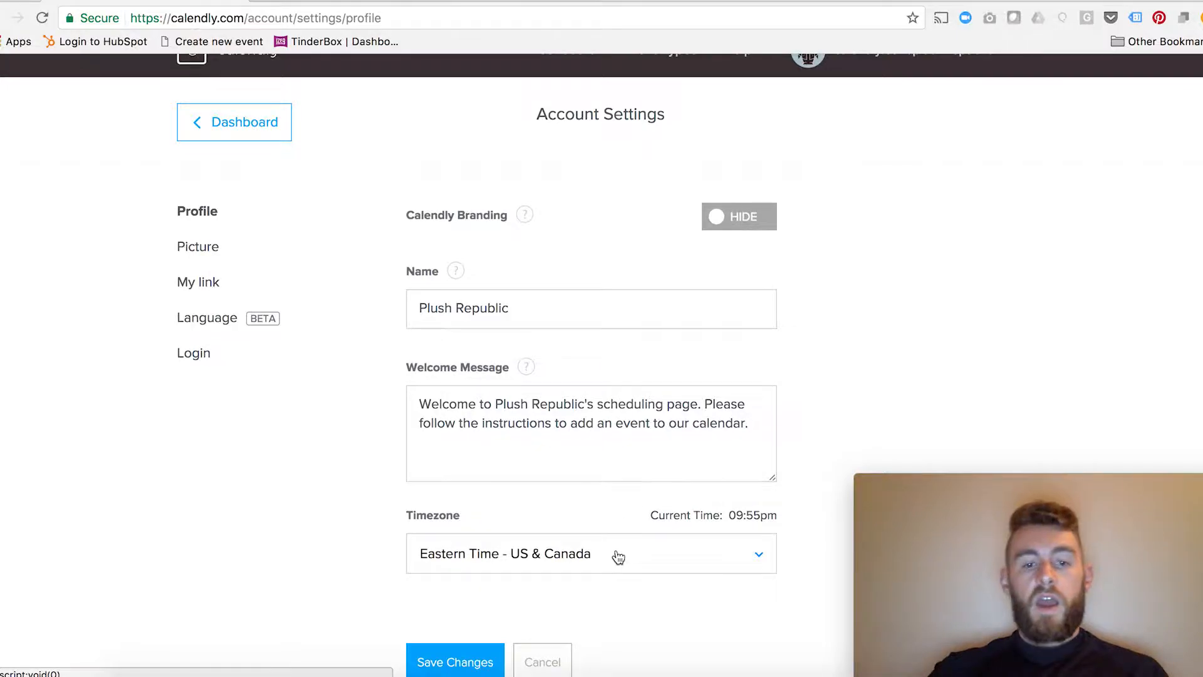
{"action": "scroll", "coordinate": [615, 556], "scroll_direction": "down", "scroll_amount": 1}
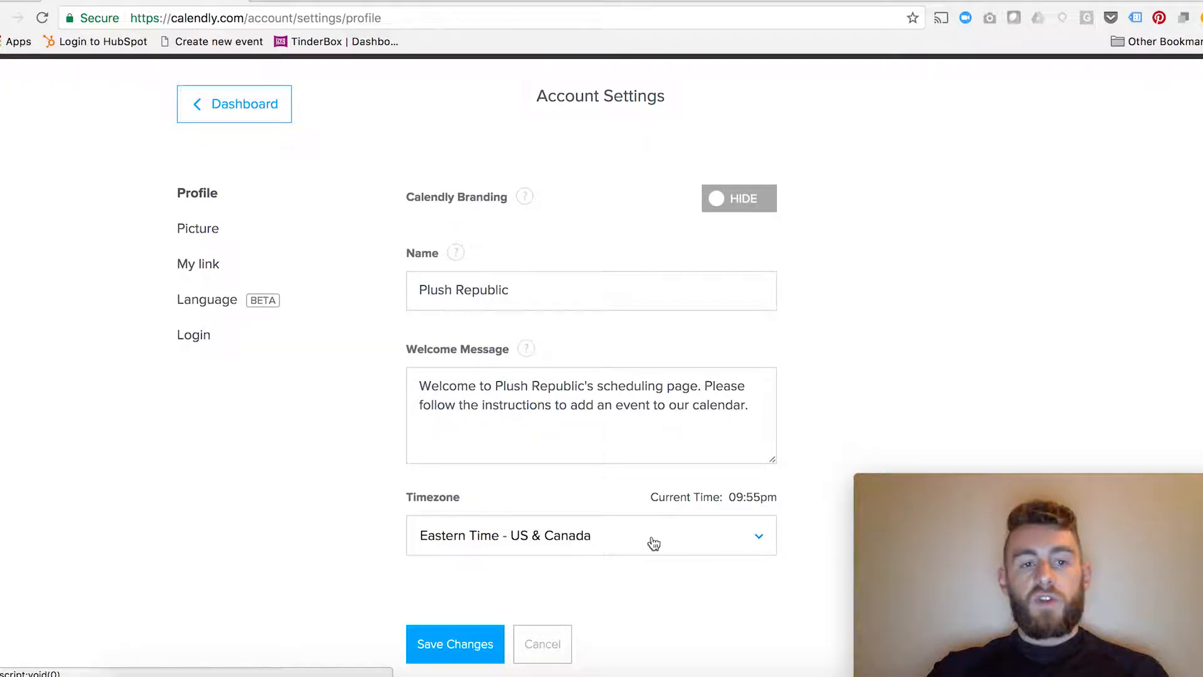
{"action": "left_click", "coordinate": [212, 229]}
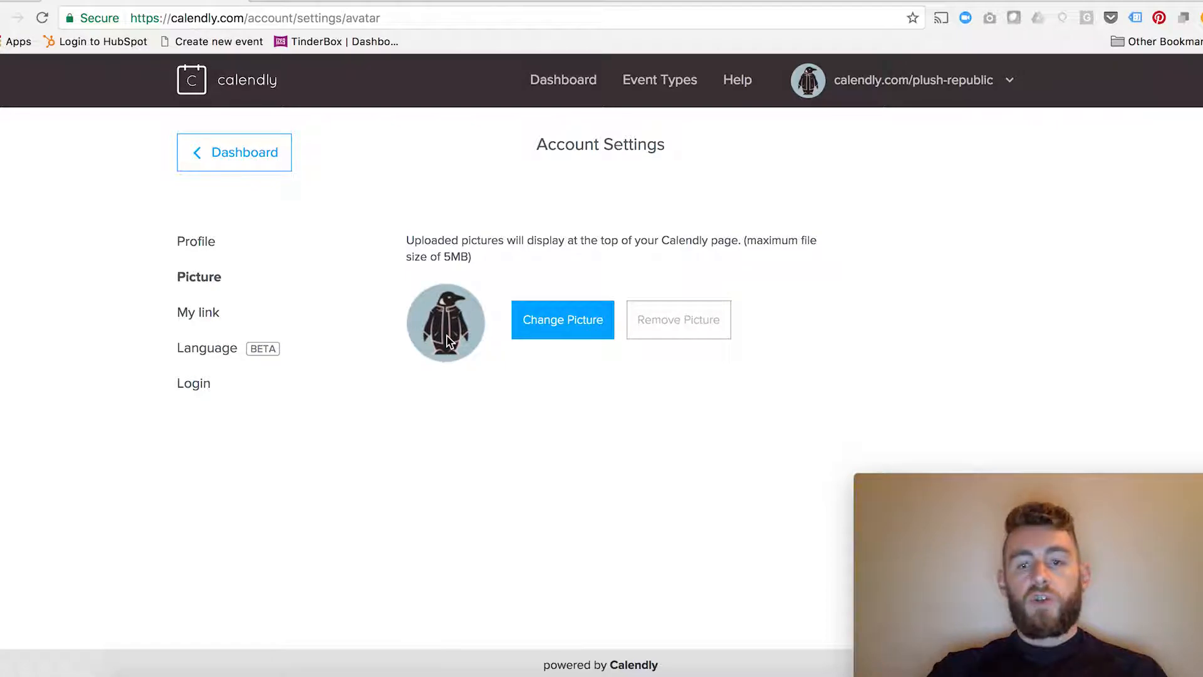
{"action": "left_click", "coordinate": [210, 312]}
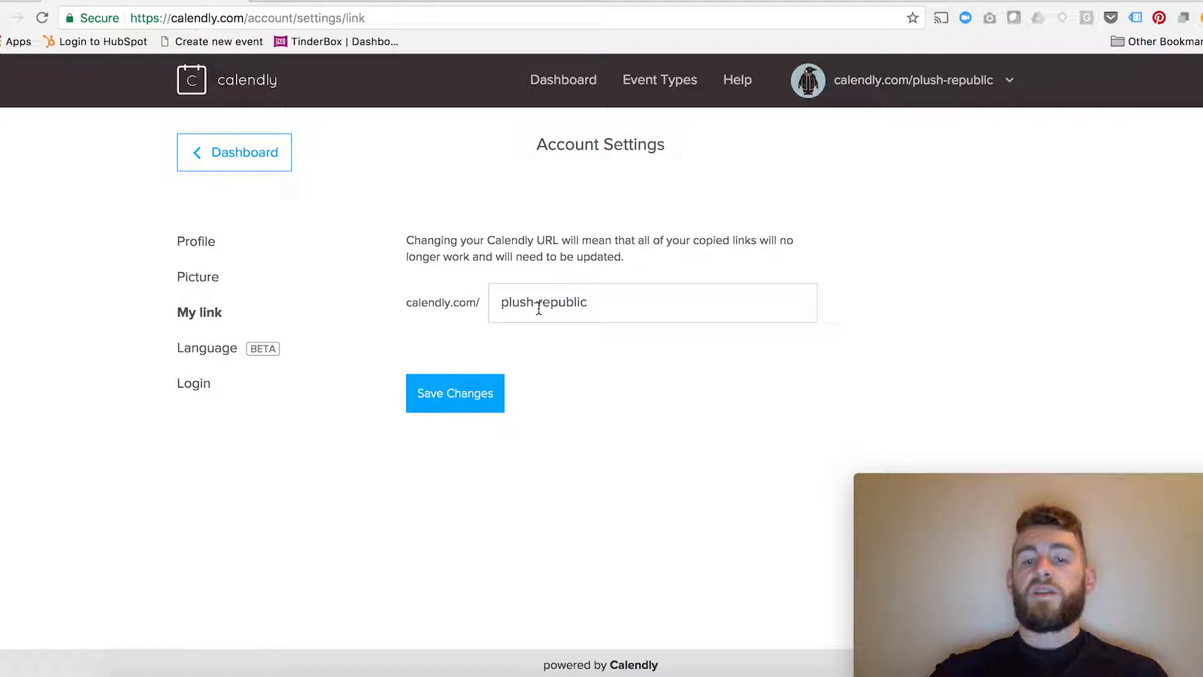
In the calendar connection settings, choose Calendly Meetings as the calendar that receives new events and save the changes
{"action": "left_click", "coordinate": [1006, 84]}
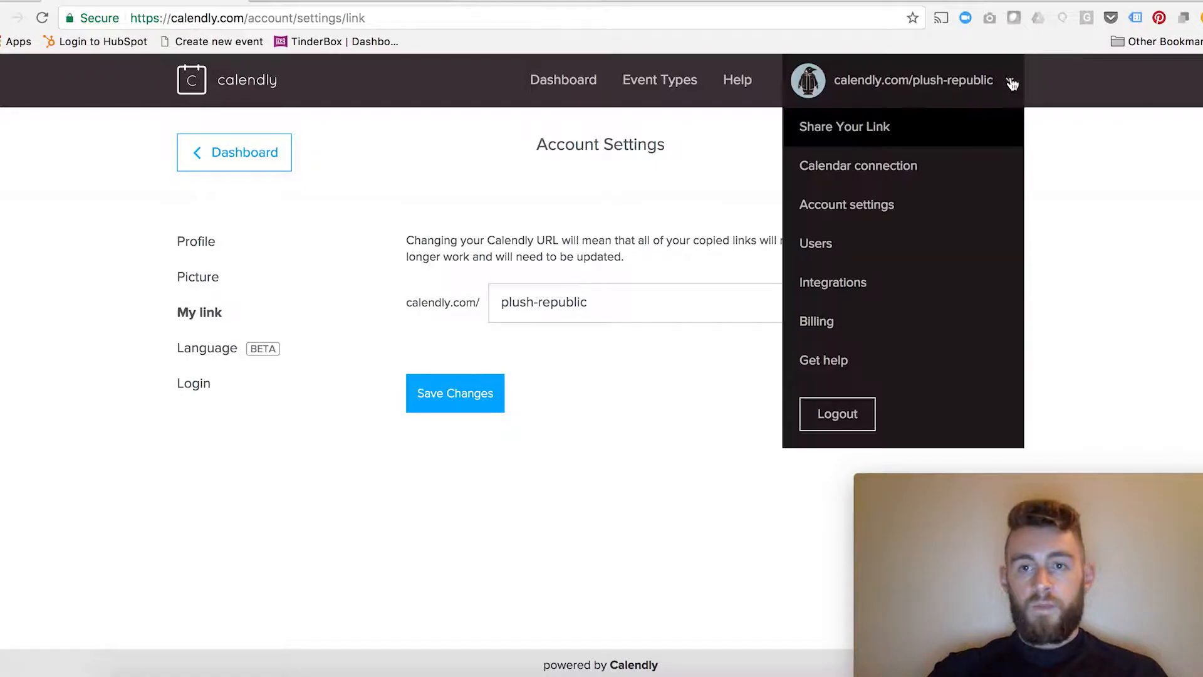
{"action": "left_click", "coordinate": [876, 170]}
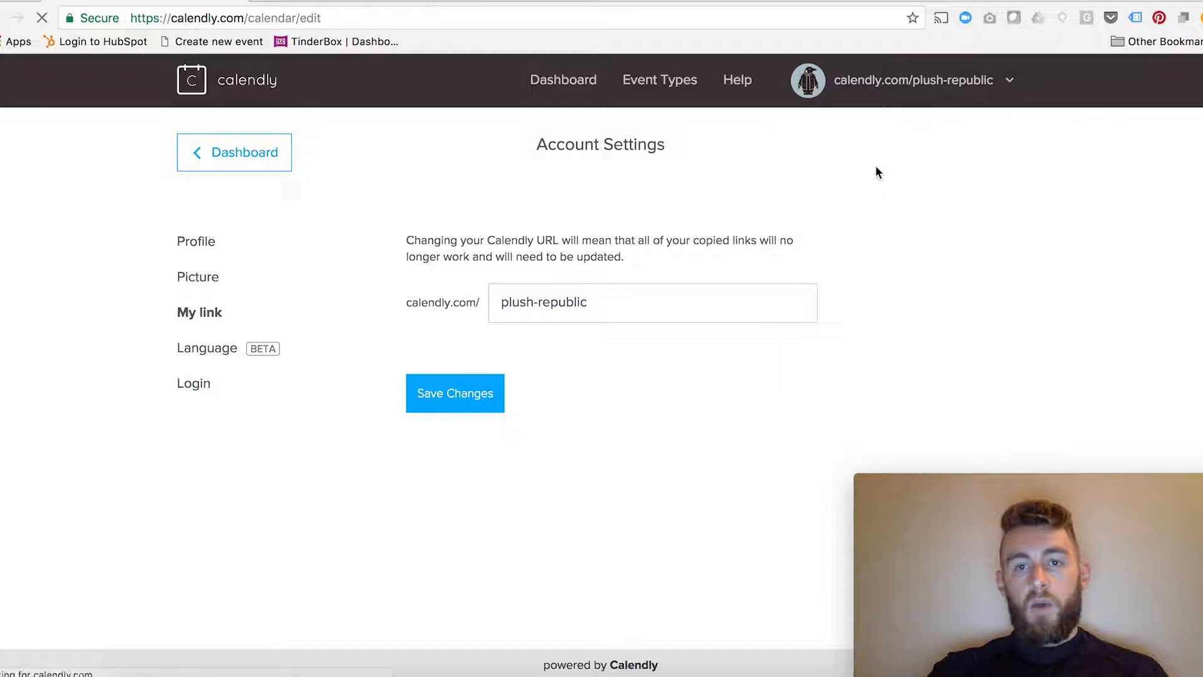
{"action": "scroll", "coordinate": [558, 279], "scroll_direction": "down", "scroll_amount": 2}
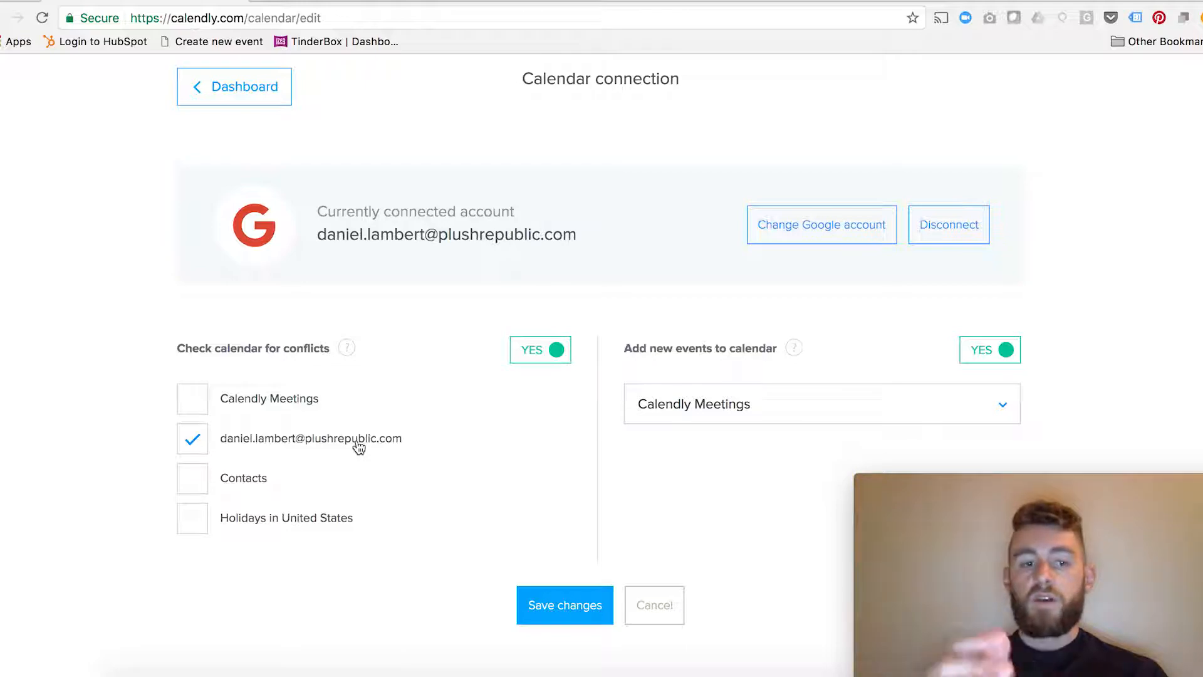
{"action": "left_click", "coordinate": [831, 413]}
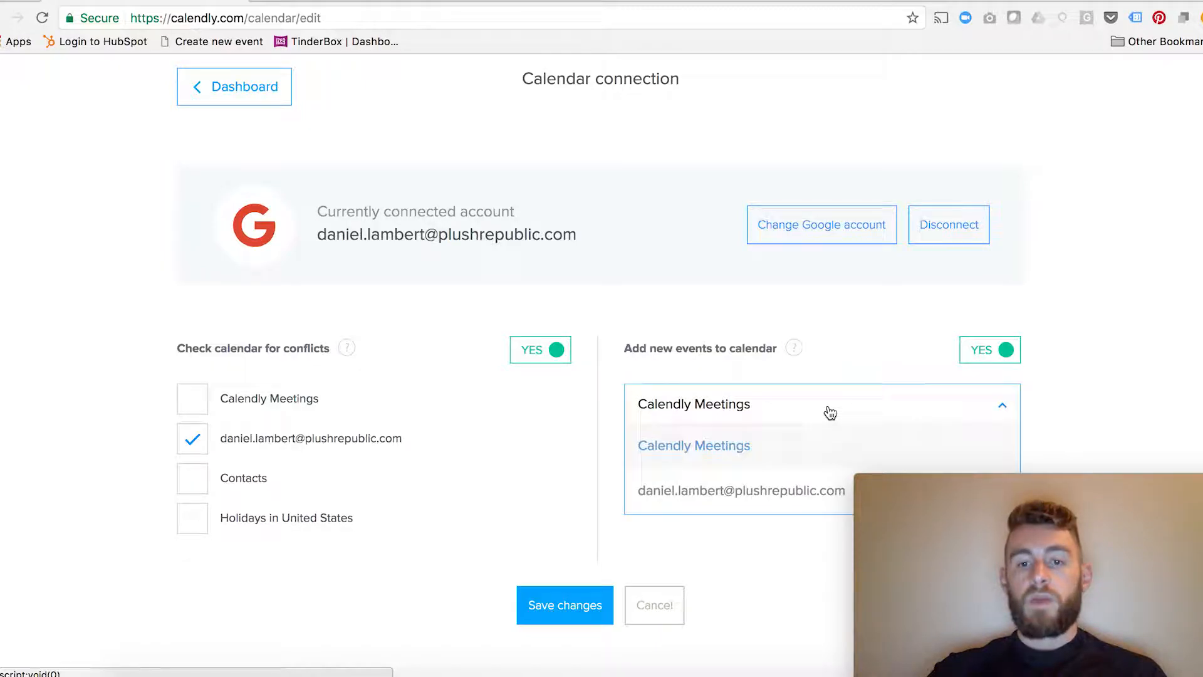
{"action": "left_click", "coordinate": [722, 450]}
{"action": "scroll", "coordinate": [680, 498], "scroll_direction": "up", "scroll_amount": 2}
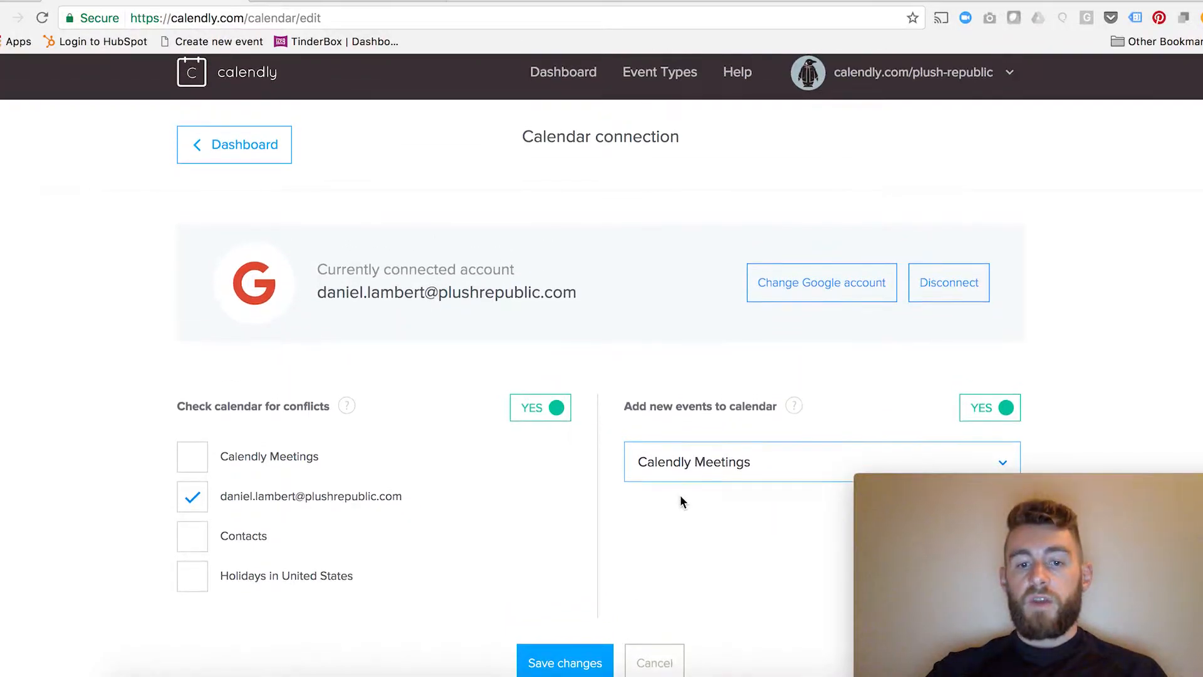
{"action": "left_click", "coordinate": [563, 663]}
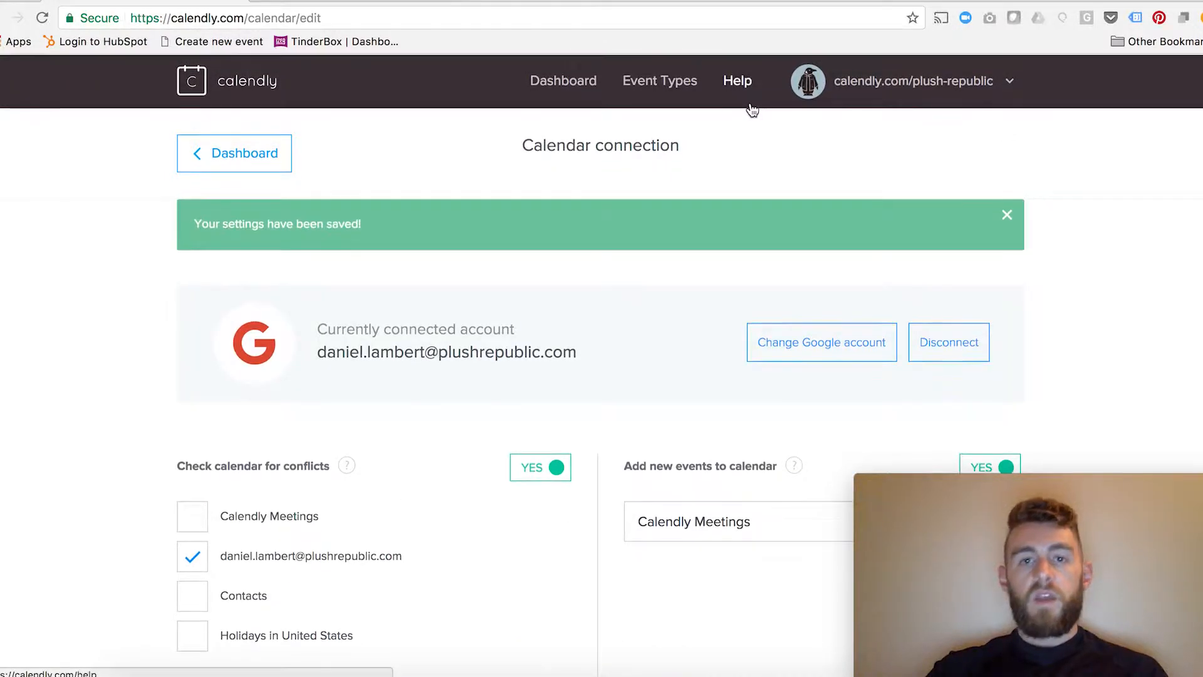
Open the 30 Minute Marketing Consulation event type for editing
{"action": "left_click", "coordinate": [657, 88]}
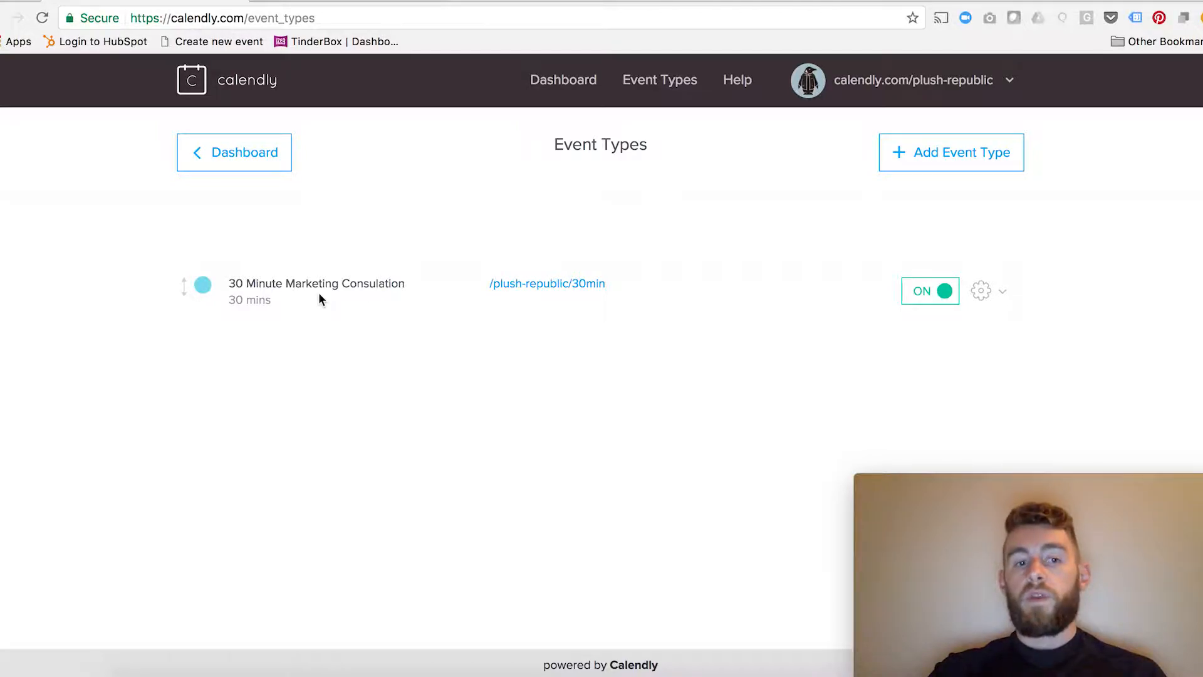
{"action": "left_click", "coordinate": [1003, 292]}
{"action": "left_click", "coordinate": [926, 95]}
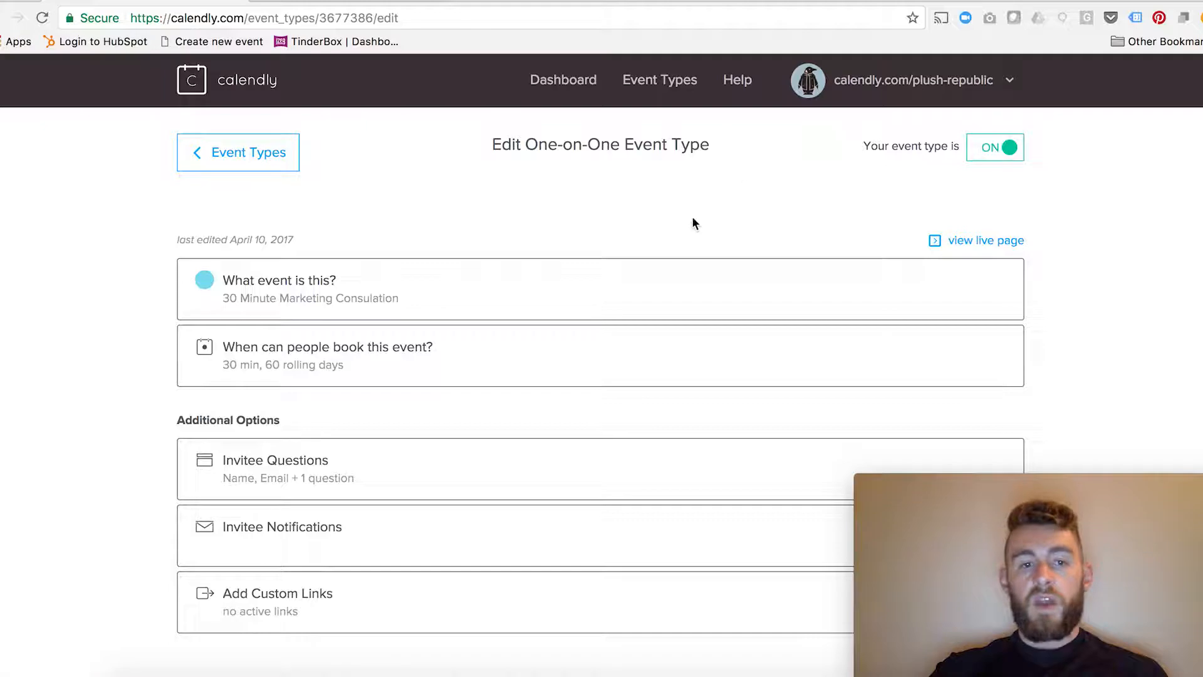
Examine the event's basic details, including its name, location, description, event link and color
{"action": "scroll", "coordinate": [678, 231], "scroll_direction": "down", "scroll_amount": 2}
{"action": "left_click", "coordinate": [598, 251]}
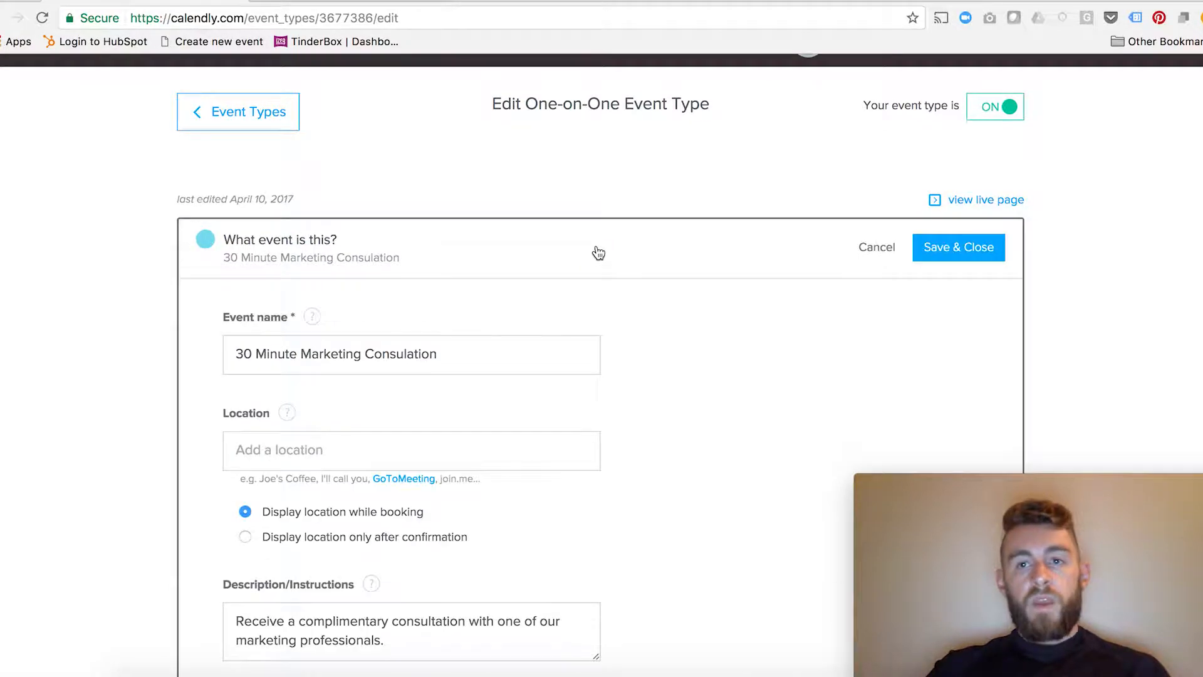
{"action": "scroll", "coordinate": [572, 340], "scroll_direction": "down", "scroll_amount": 2}
{"action": "scroll", "coordinate": [486, 293], "scroll_direction": "down", "scroll_amount": 3}
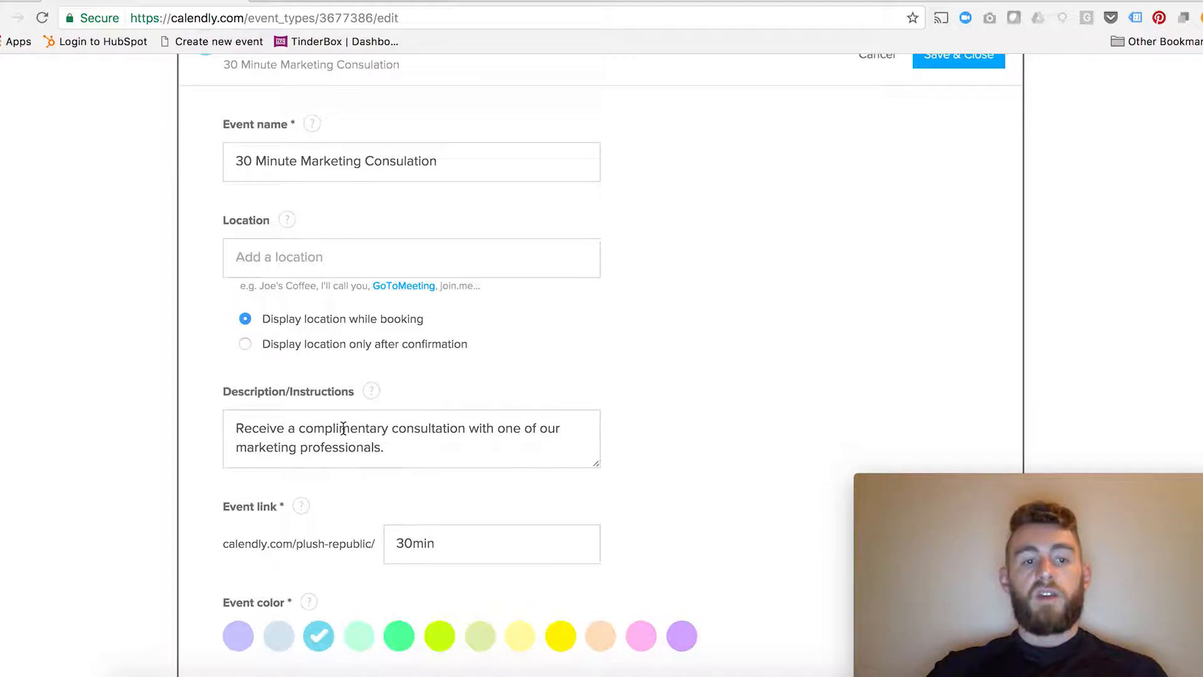
{"action": "scroll", "coordinate": [408, 439], "scroll_direction": "down", "scroll_amount": 2}
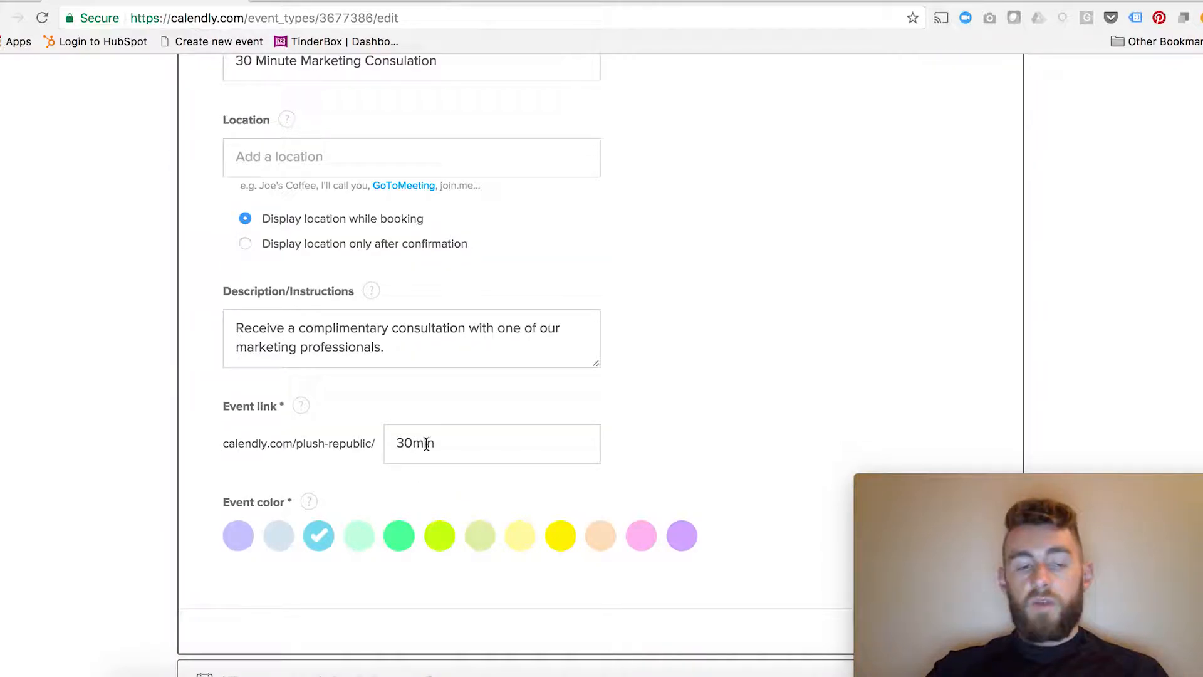
{"action": "scroll", "coordinate": [426, 444], "scroll_direction": "down", "scroll_amount": 3}
{"action": "scroll", "coordinate": [423, 410], "scroll_direction": "down", "scroll_amount": 2}
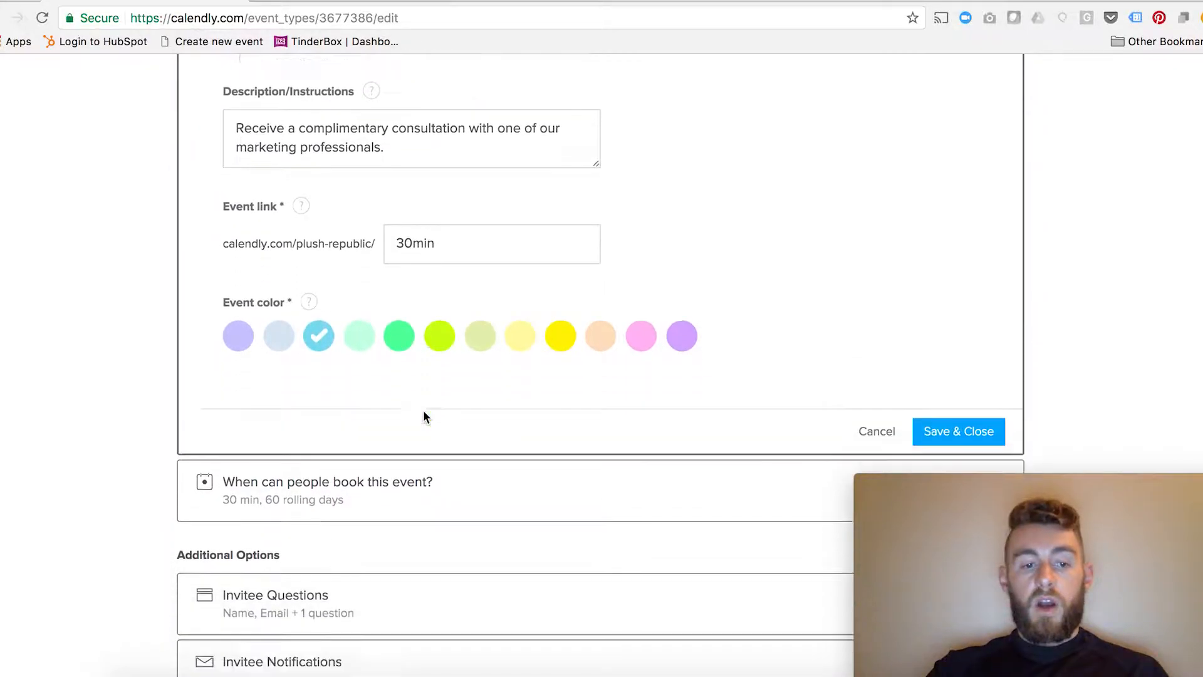
{"action": "scroll", "coordinate": [424, 414], "scroll_direction": "down", "scroll_amount": 2}
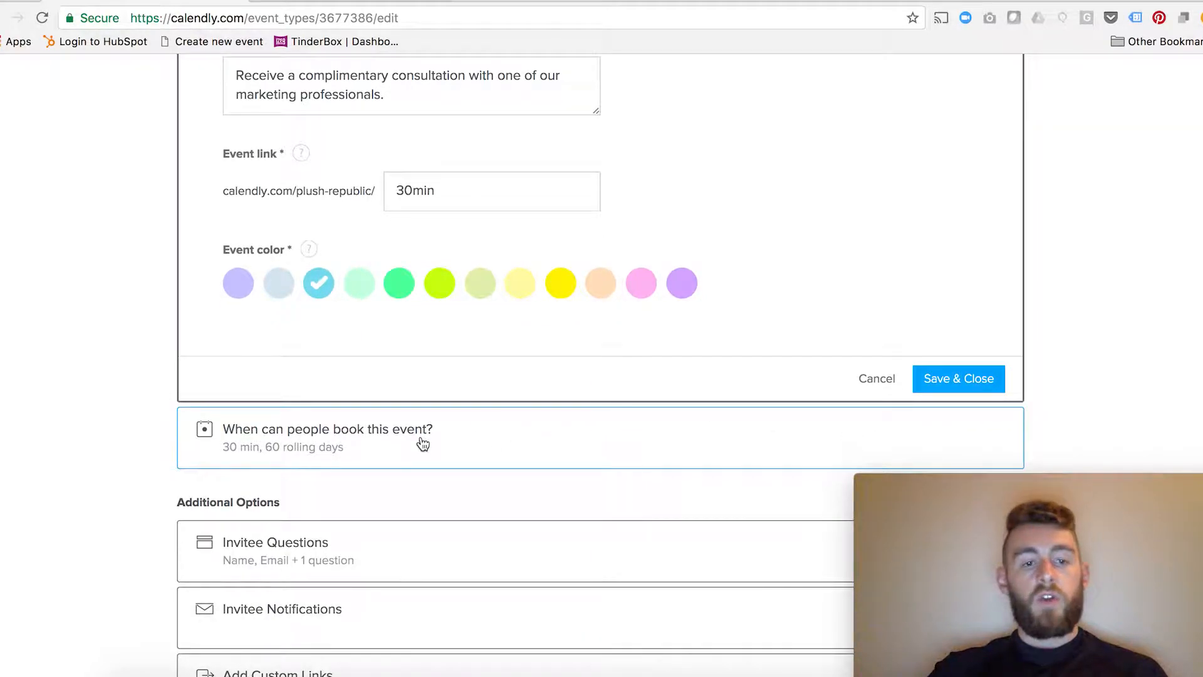
Examine when people can book the event, looking at the duration options and the weekly availability grid
{"action": "left_click", "coordinate": [470, 437]}
{"action": "scroll", "coordinate": [818, 284], "scroll_direction": "down", "scroll_amount": 1}
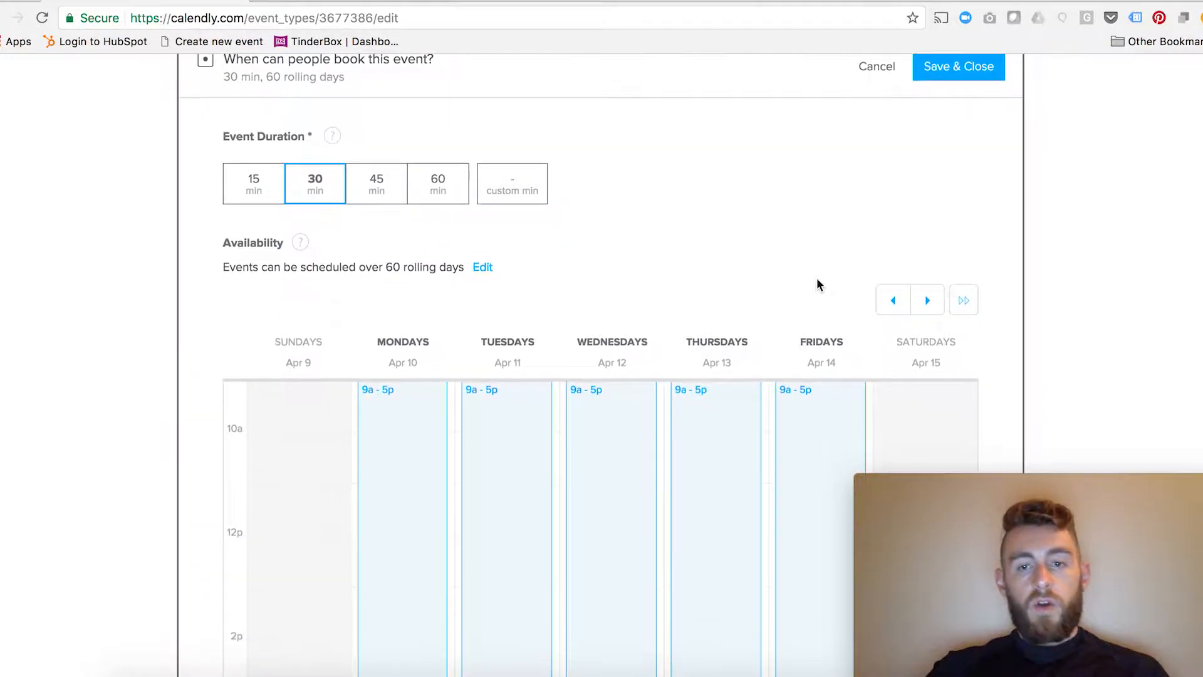
{"action": "scroll", "coordinate": [1161, 262], "scroll_direction": "down", "scroll_amount": 7}
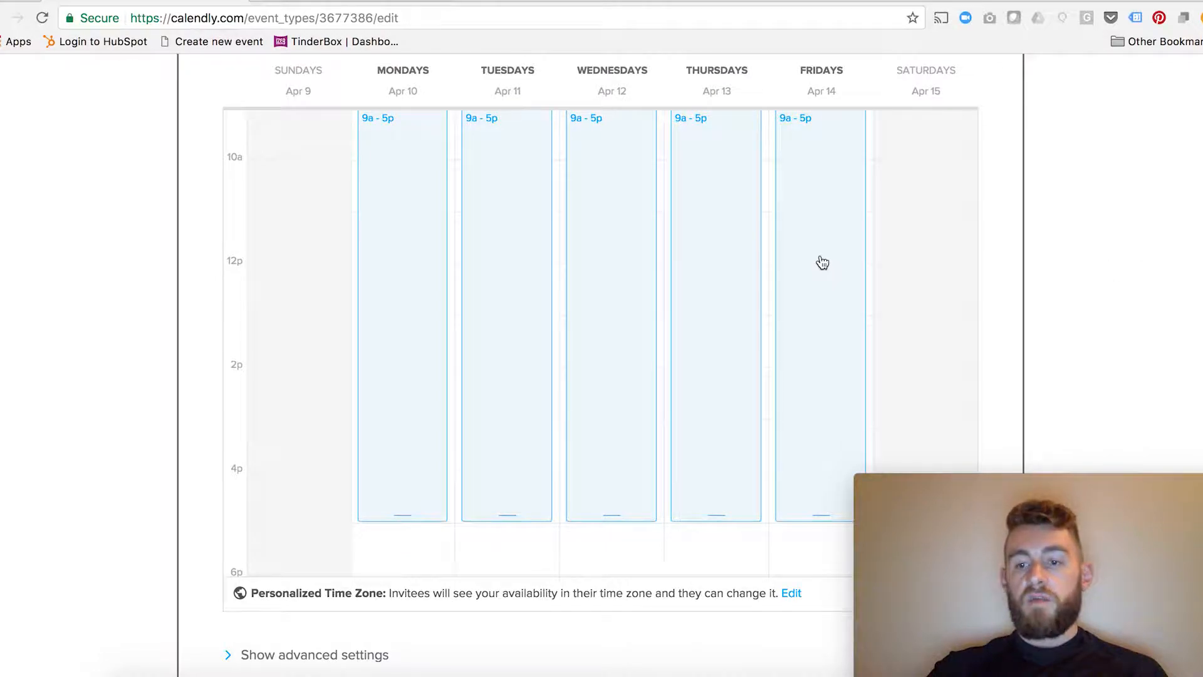
{"action": "scroll", "coordinate": [822, 262], "scroll_direction": "up", "scroll_amount": 1}
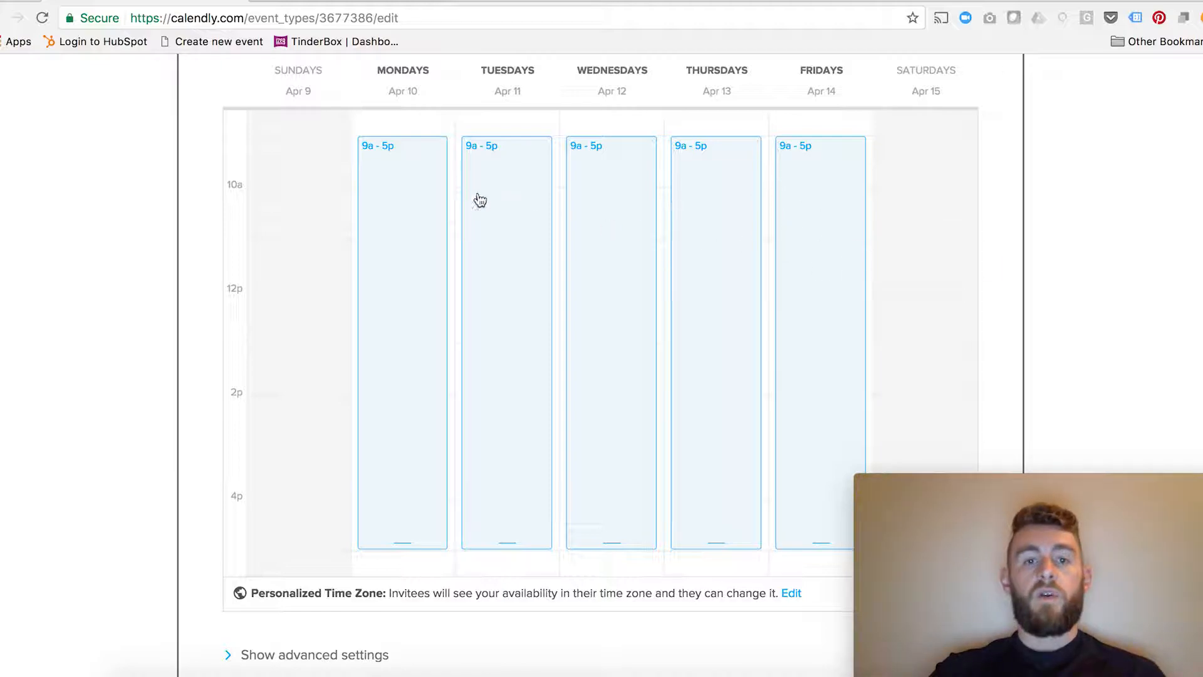
{"action": "scroll", "coordinate": [1080, 246], "scroll_direction": "down", "scroll_amount": 1}
{"action": "scroll", "coordinate": [1080, 251], "scroll_direction": "down", "scroll_amount": 5}
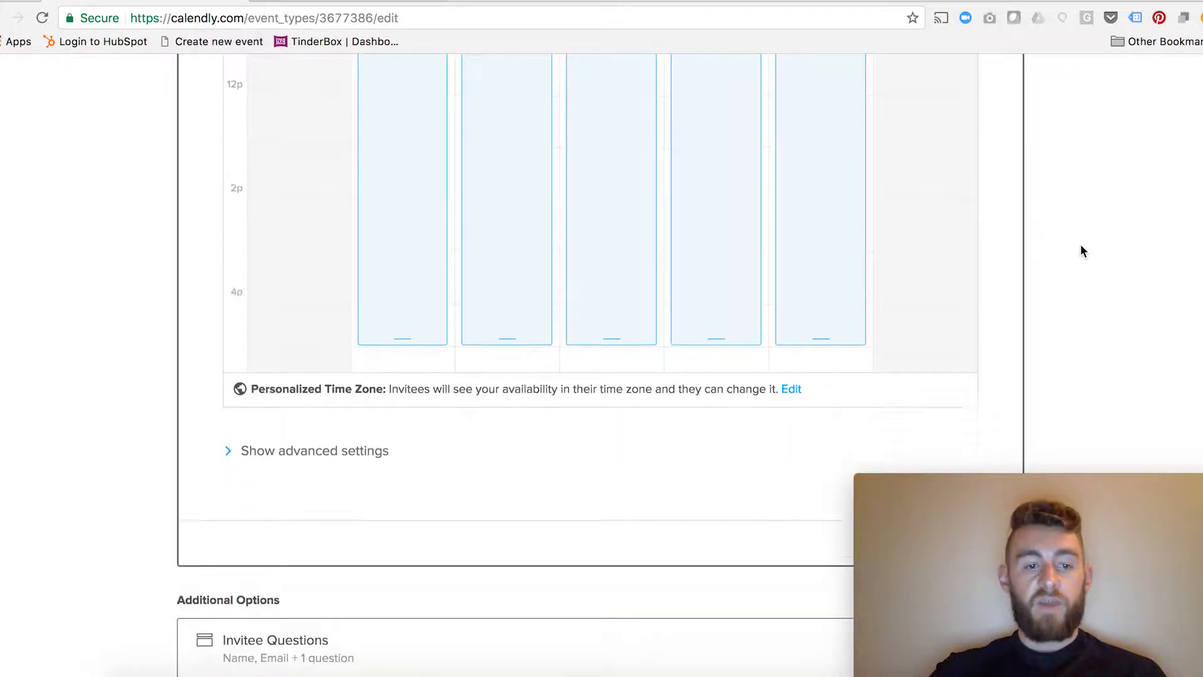
Expand the advanced availability settings, review increments, daily maximum, scheduling notice, buffers and secrecy, and collapse them again
{"action": "left_click", "coordinate": [231, 373]}
{"action": "scroll", "coordinate": [351, 379], "scroll_direction": "down", "scroll_amount": 5}
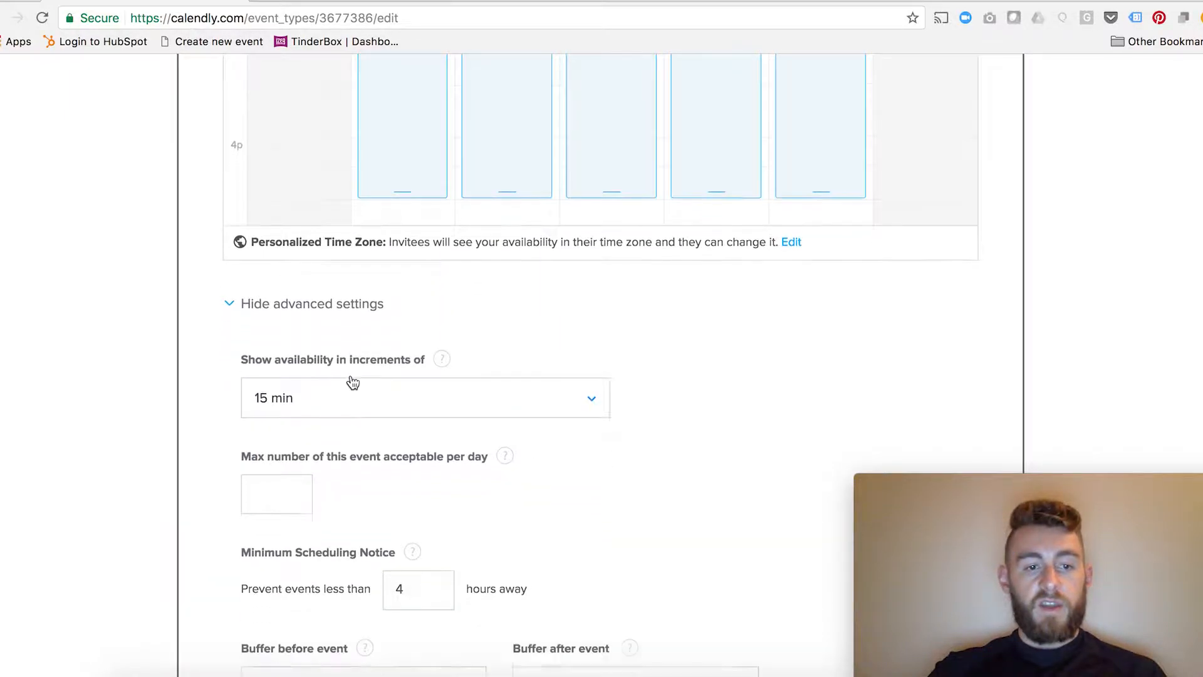
{"action": "scroll", "coordinate": [351, 376], "scroll_direction": "down", "scroll_amount": 1}
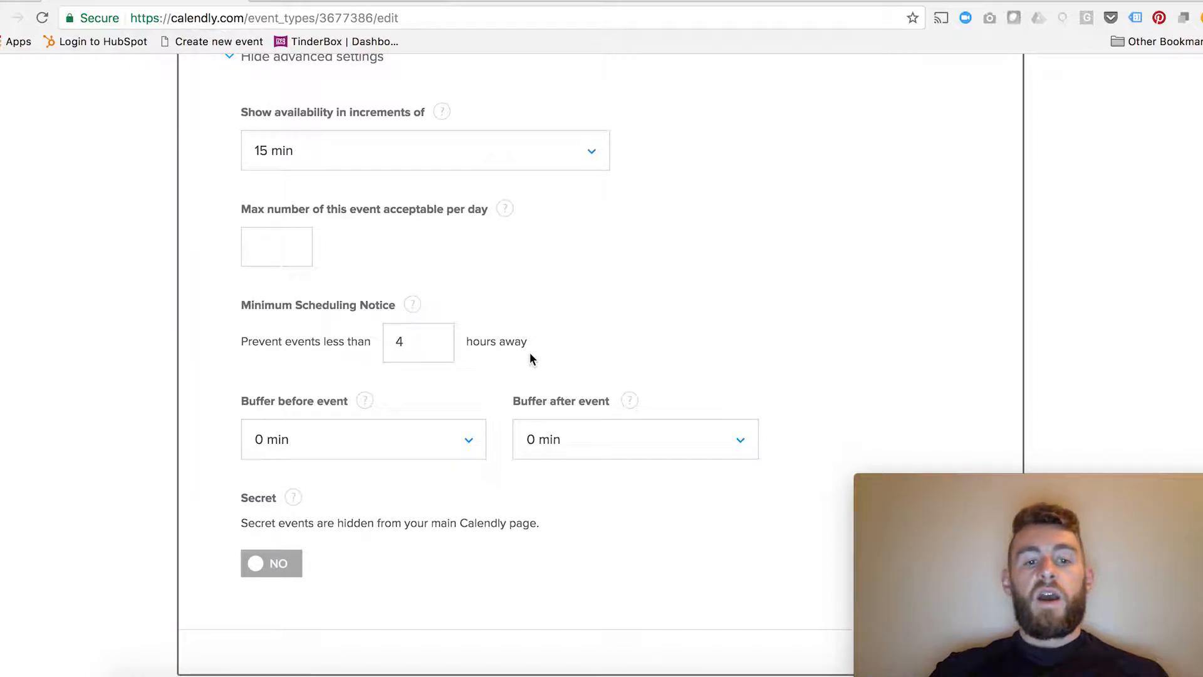
{"action": "scroll", "coordinate": [530, 358], "scroll_direction": "down", "scroll_amount": 3}
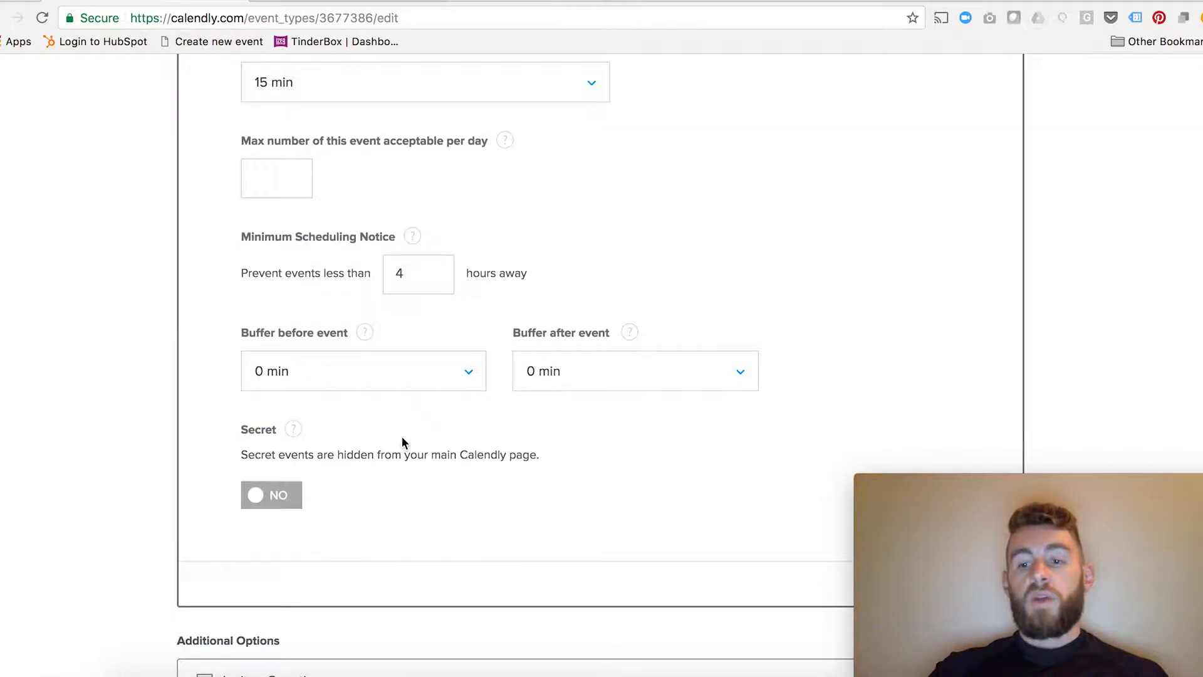
{"action": "scroll", "coordinate": [402, 442], "scroll_direction": "up", "scroll_amount": 3}
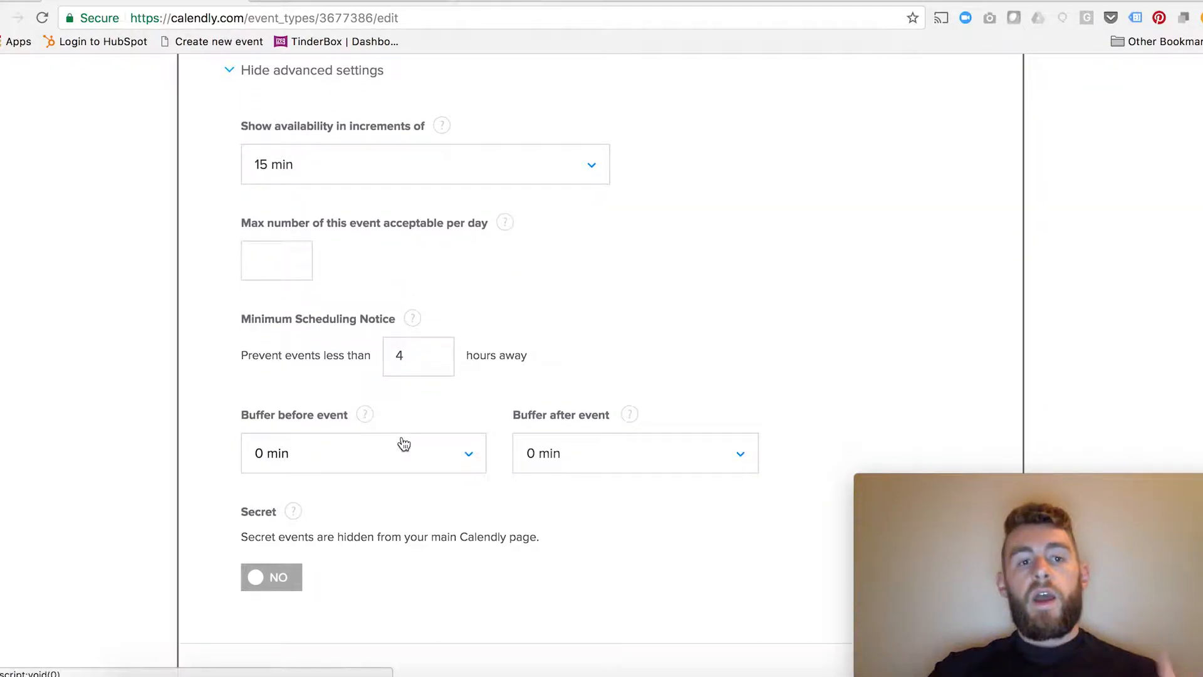
{"action": "scroll", "coordinate": [375, 385], "scroll_direction": "up", "scroll_amount": 1}
{"action": "left_click", "coordinate": [230, 79]}
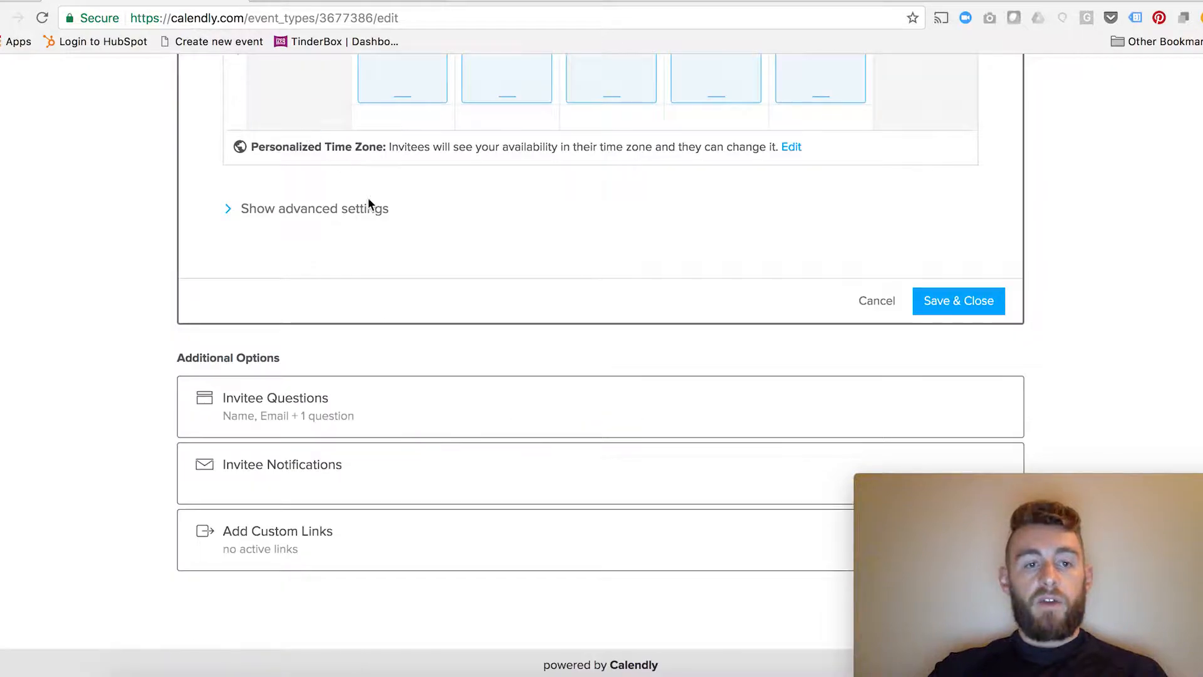
Review the invitee questions asked when booking the event
{"action": "left_click", "coordinate": [422, 406]}
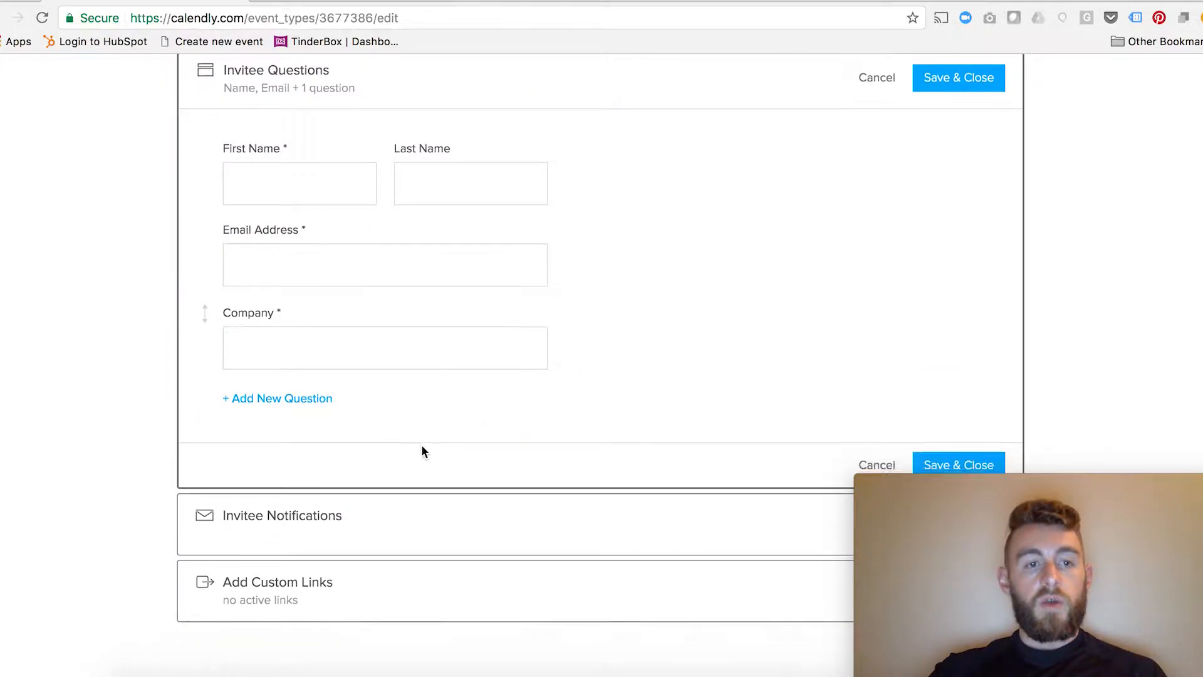
{"action": "scroll", "coordinate": [422, 449], "scroll_direction": "up", "scroll_amount": 1}
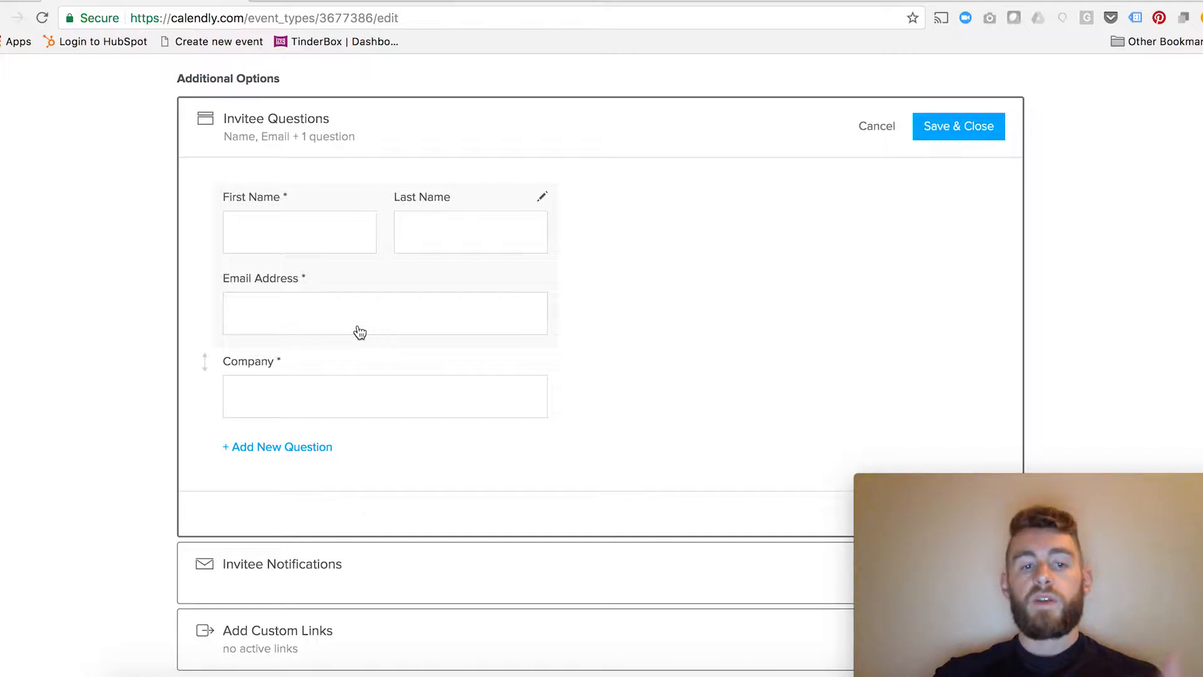
{"action": "scroll", "coordinate": [411, 441], "scroll_direction": "down", "scroll_amount": 2}
Review the invitee notifications, including the subject and body template of the confirmation email
{"action": "left_click", "coordinate": [389, 530]}
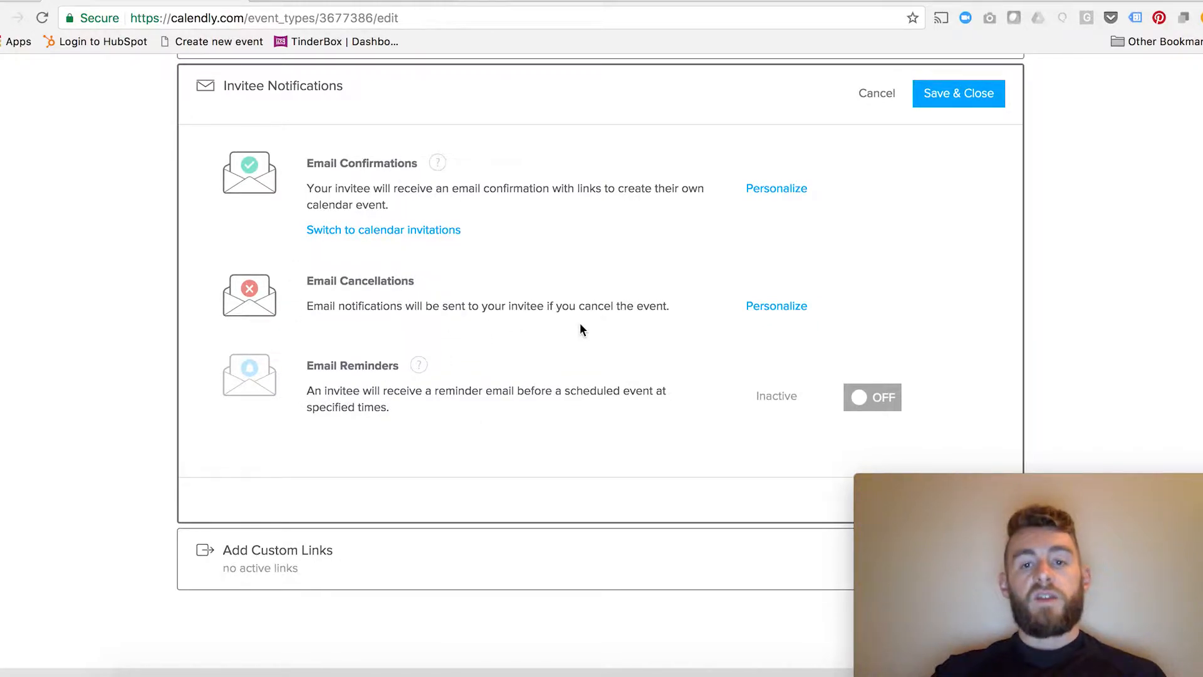
{"action": "left_click", "coordinate": [775, 189]}
{"action": "scroll", "coordinate": [667, 311], "scroll_direction": "down", "scroll_amount": 3}
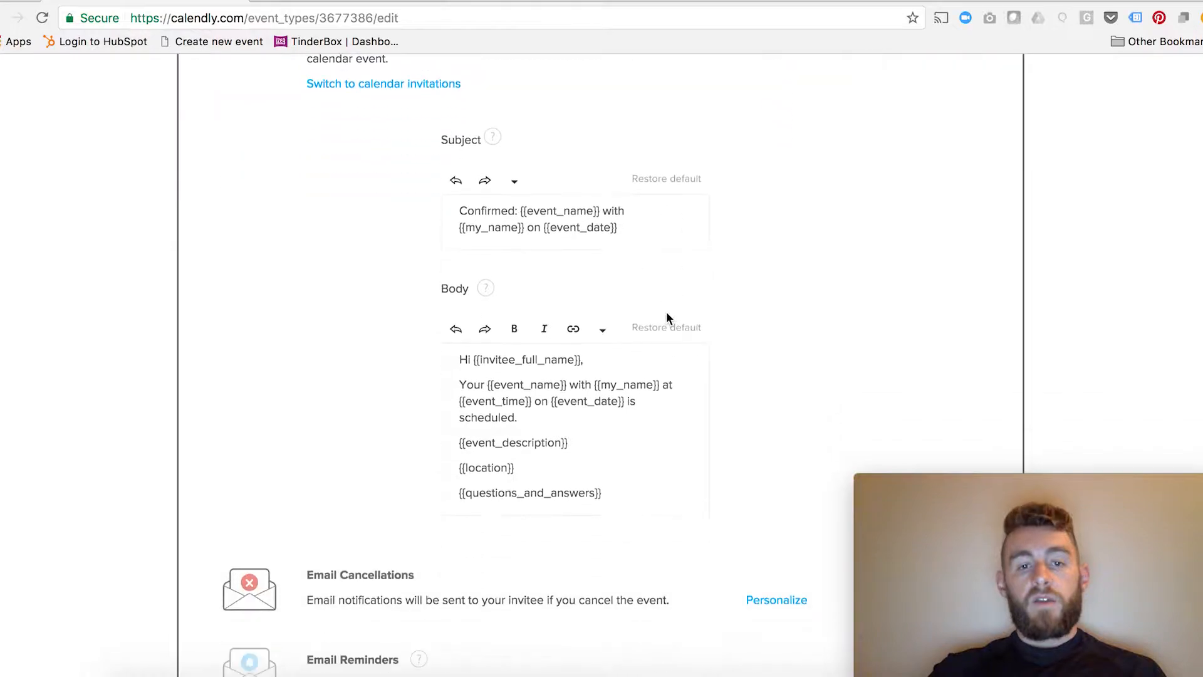
{"action": "scroll", "coordinate": [667, 314], "scroll_direction": "down", "scroll_amount": 1}
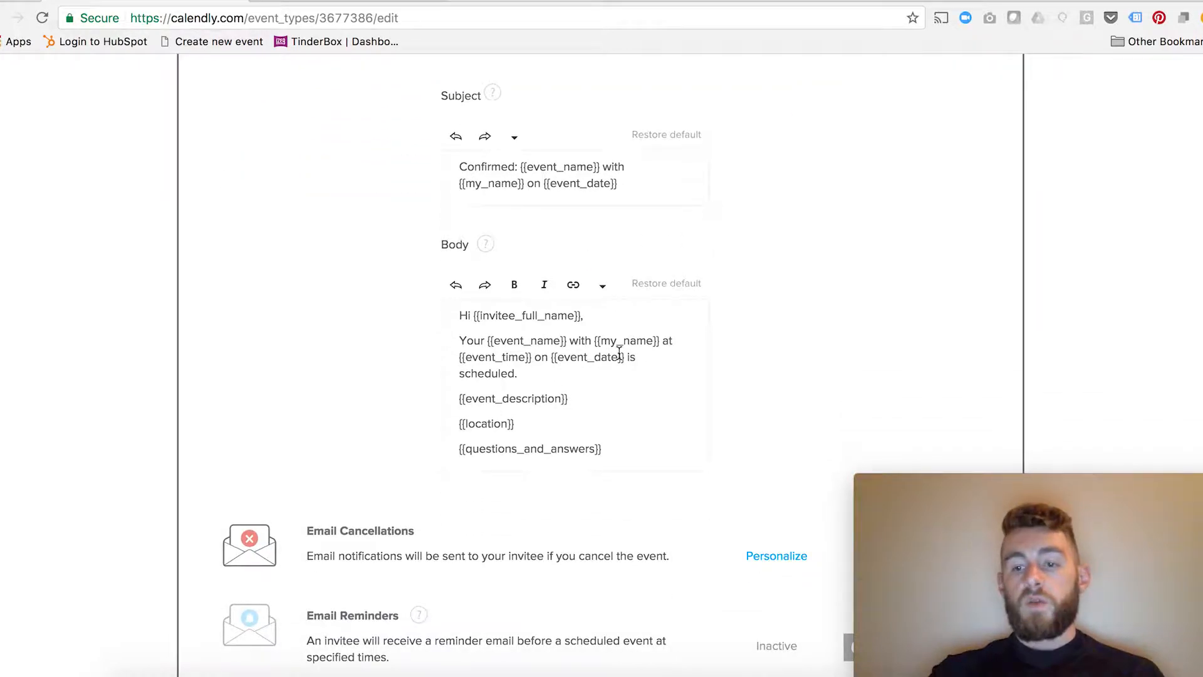
{"action": "scroll", "coordinate": [745, 356], "scroll_direction": "down", "scroll_amount": 5}
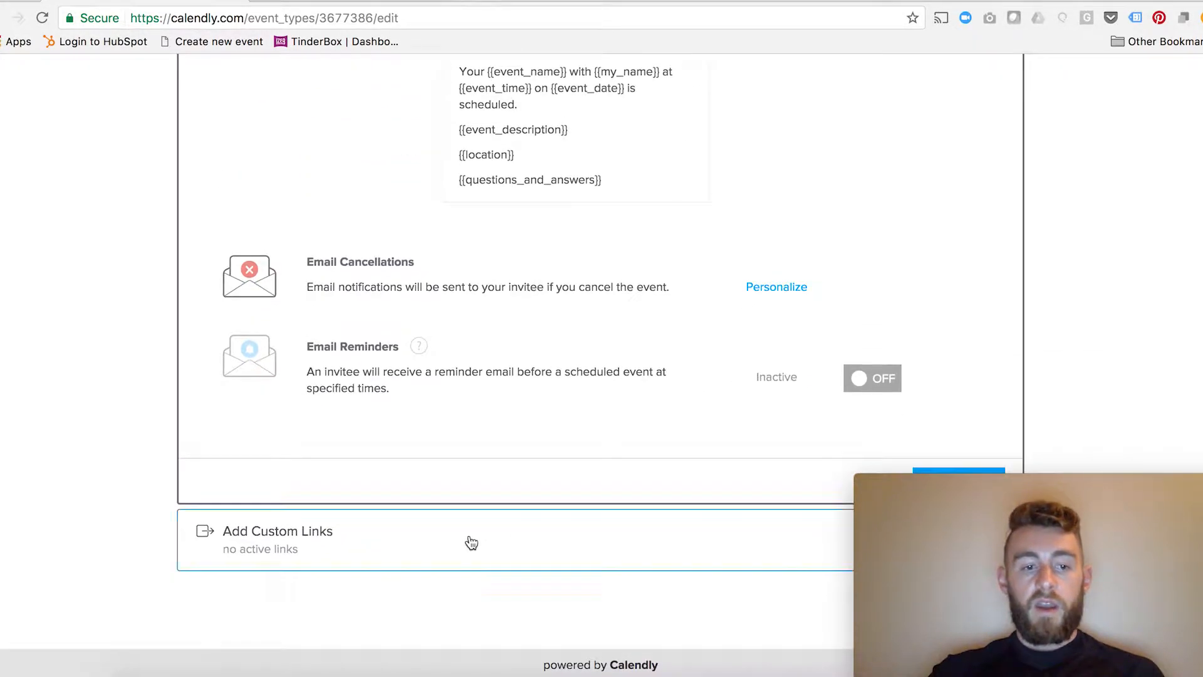
Review the event type's custom link options, and open the event's live booking page
{"action": "left_click", "coordinate": [447, 551]}
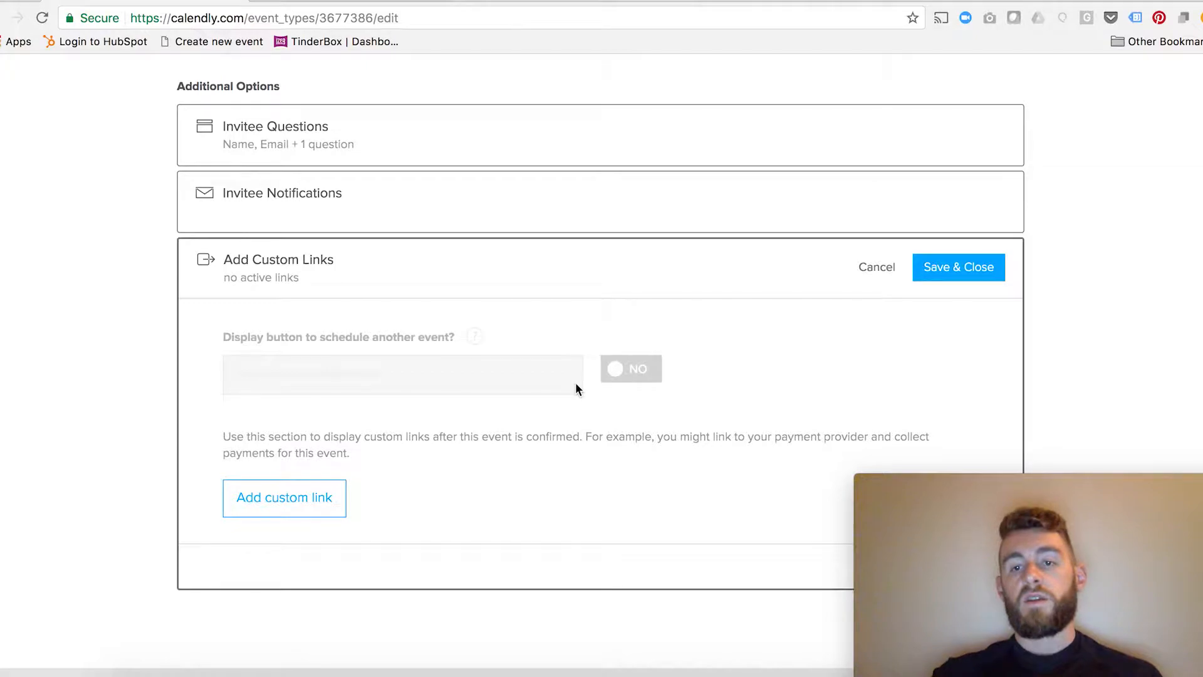
{"action": "scroll", "coordinate": [576, 384], "scroll_direction": "up", "scroll_amount": 6}
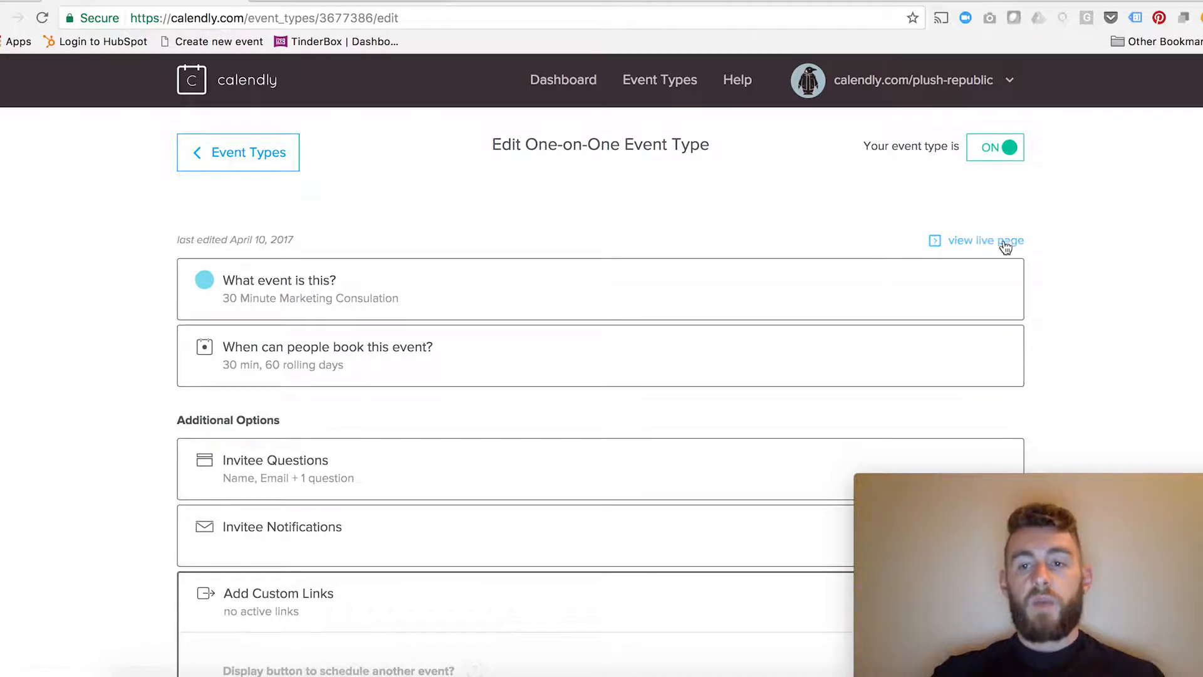
{"action": "left_click", "coordinate": [975, 245]}
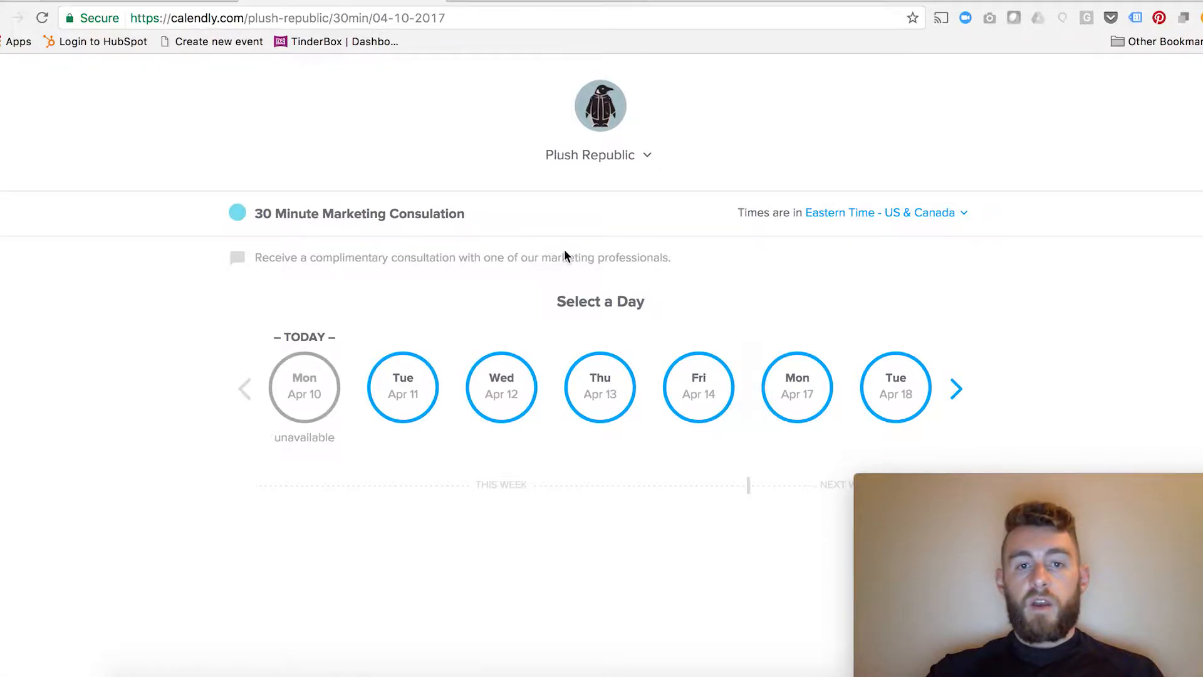
Preview the booking flow by picking Tuesday, April 11 and the 09:00am slot, and return to the day selection without confirming
{"action": "scroll", "coordinate": [564, 250], "scroll_direction": "down", "scroll_amount": 1}
{"action": "left_click", "coordinate": [411, 360]}
{"action": "scroll", "coordinate": [511, 462], "scroll_direction": "down", "scroll_amount": 7}
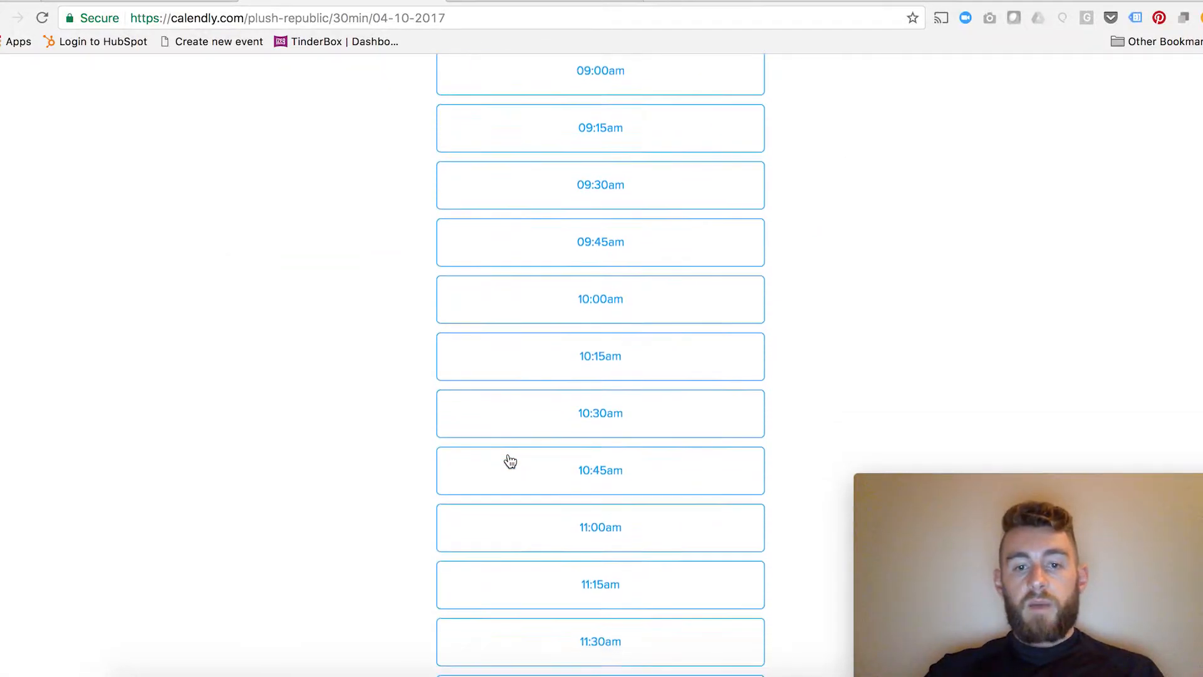
{"action": "scroll", "coordinate": [510, 462], "scroll_direction": "up", "scroll_amount": 5}
{"action": "scroll", "coordinate": [511, 461], "scroll_direction": "up", "scroll_amount": 1}
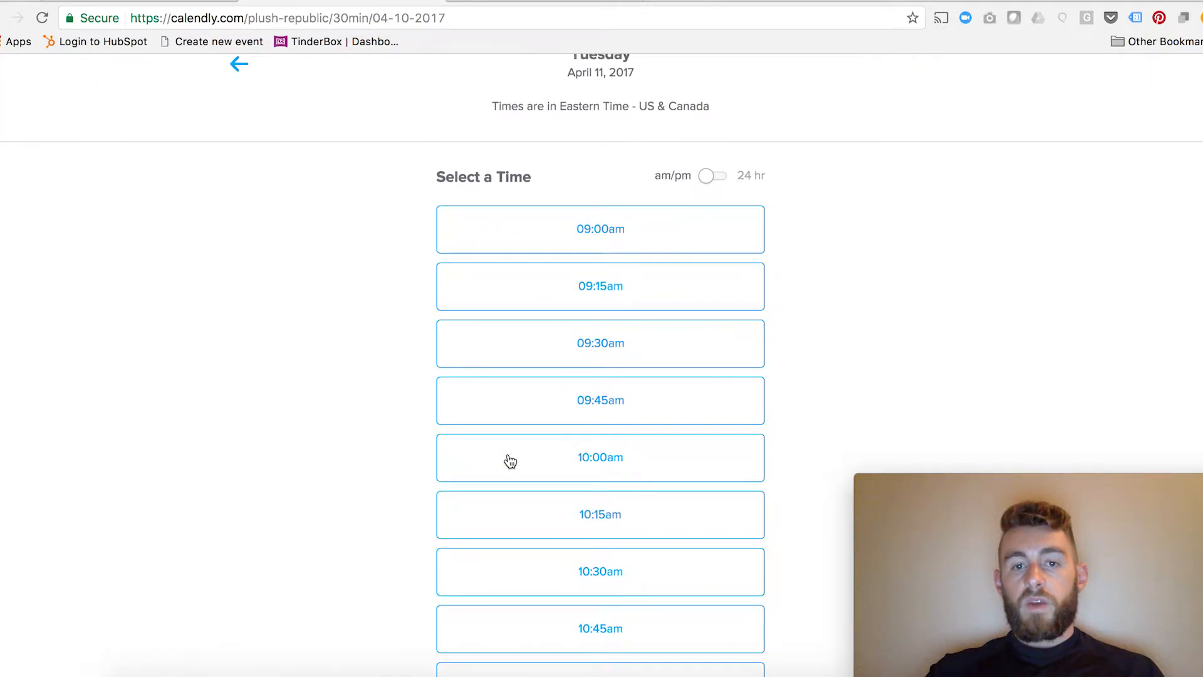
{"action": "left_click", "coordinate": [537, 243]}
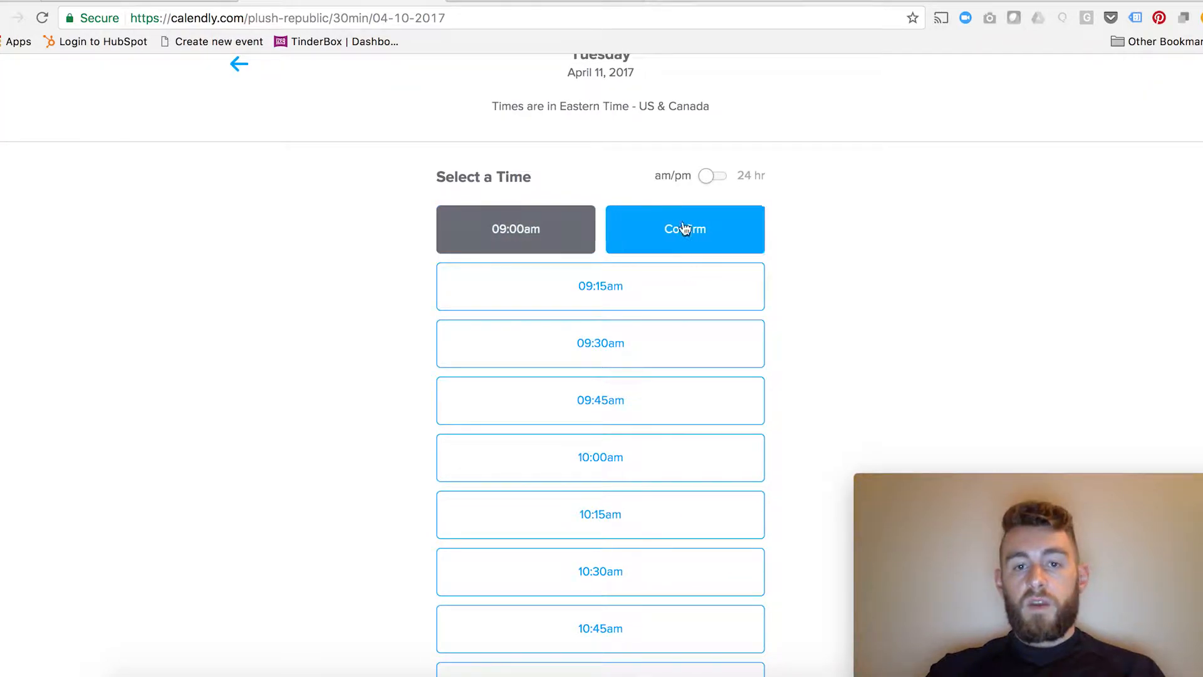
{"action": "scroll", "coordinate": [477, 194], "scroll_direction": "up", "scroll_amount": 1}
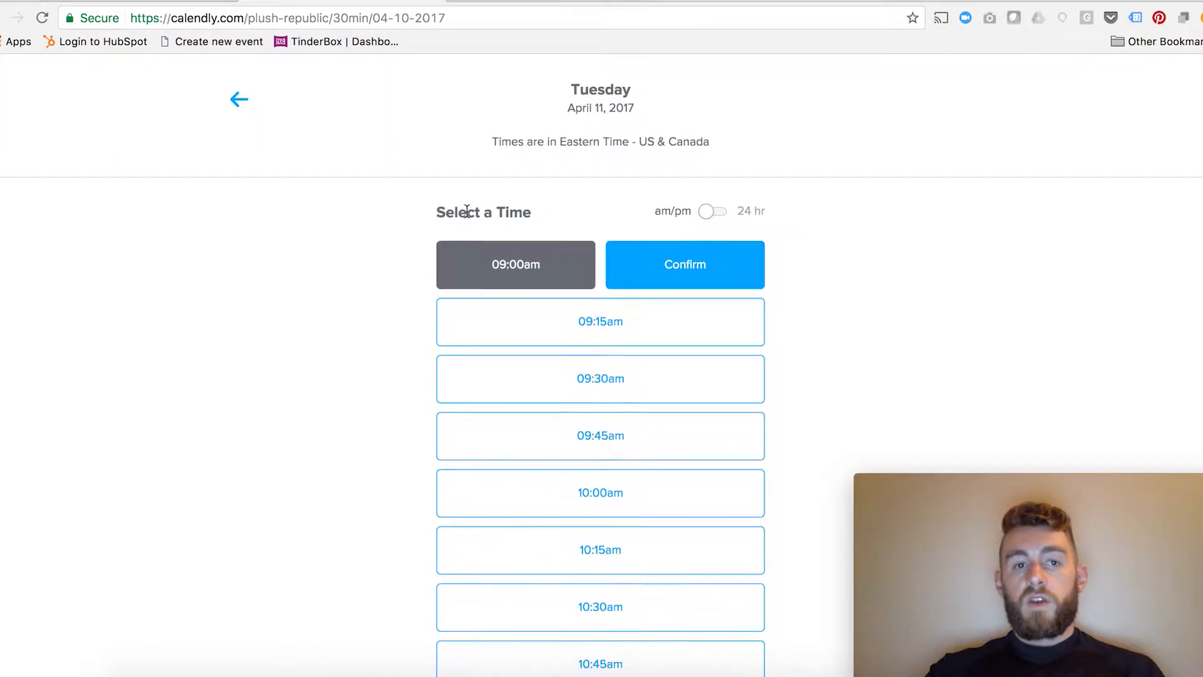
{"action": "left_click", "coordinate": [240, 97]}
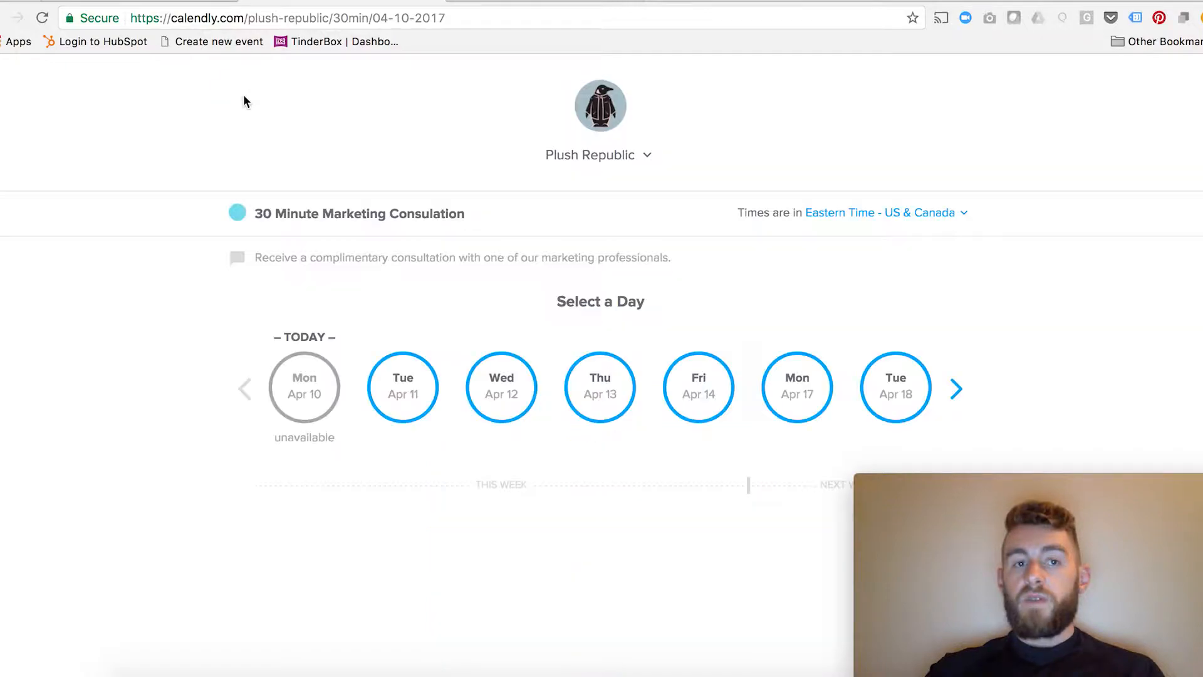
Open the embed options of the 30-minute consultation from the event types list and compare the Inline, Popup Widget and Popup Text styles
{"action": "left_click", "coordinate": [428, 2]}
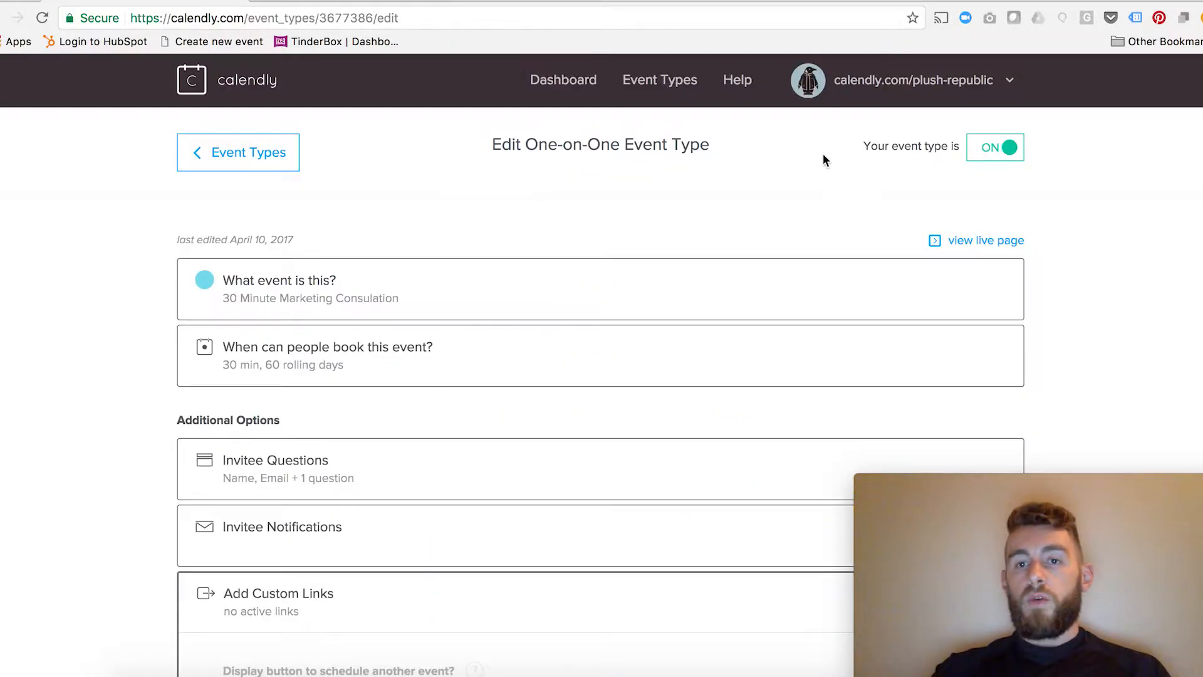
{"action": "left_click", "coordinate": [660, 82]}
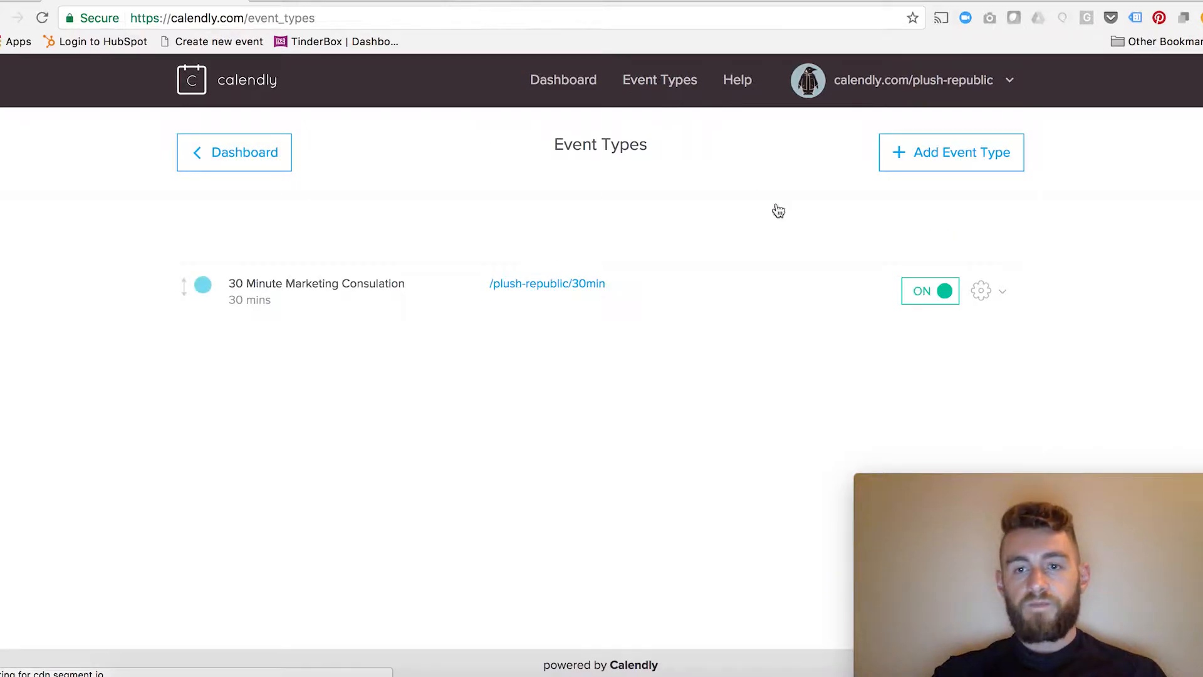
{"action": "left_click", "coordinate": [993, 288]}
{"action": "left_click", "coordinate": [952, 234]}
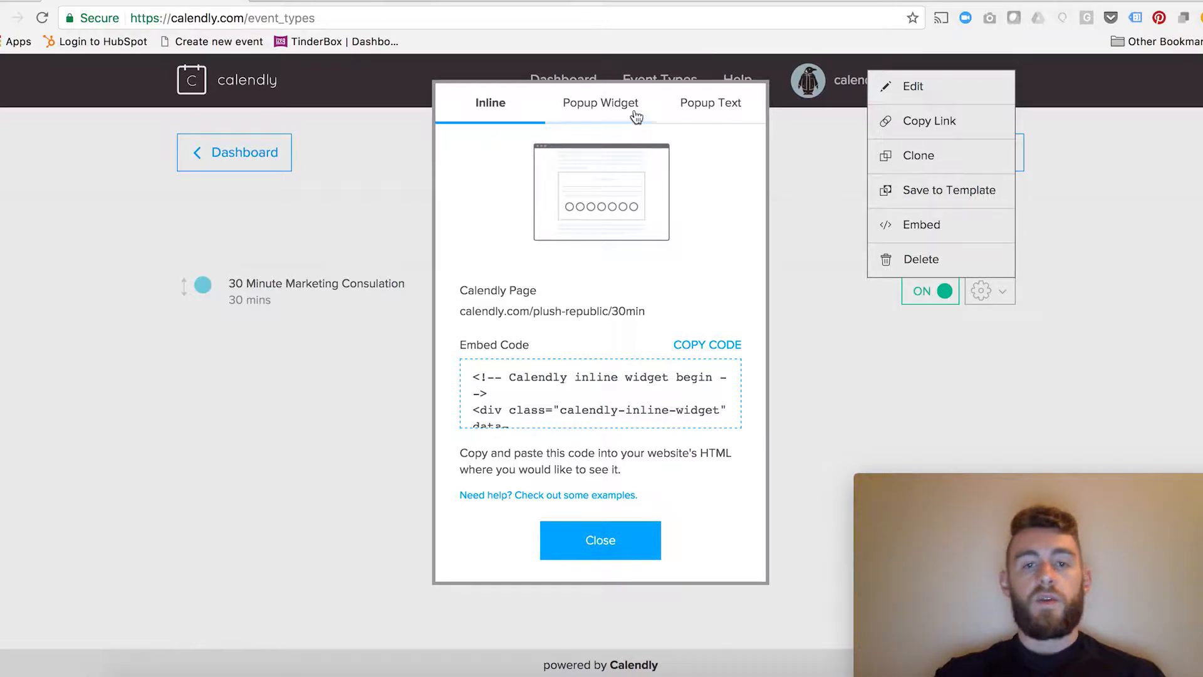
{"action": "left_click", "coordinate": [604, 102]}
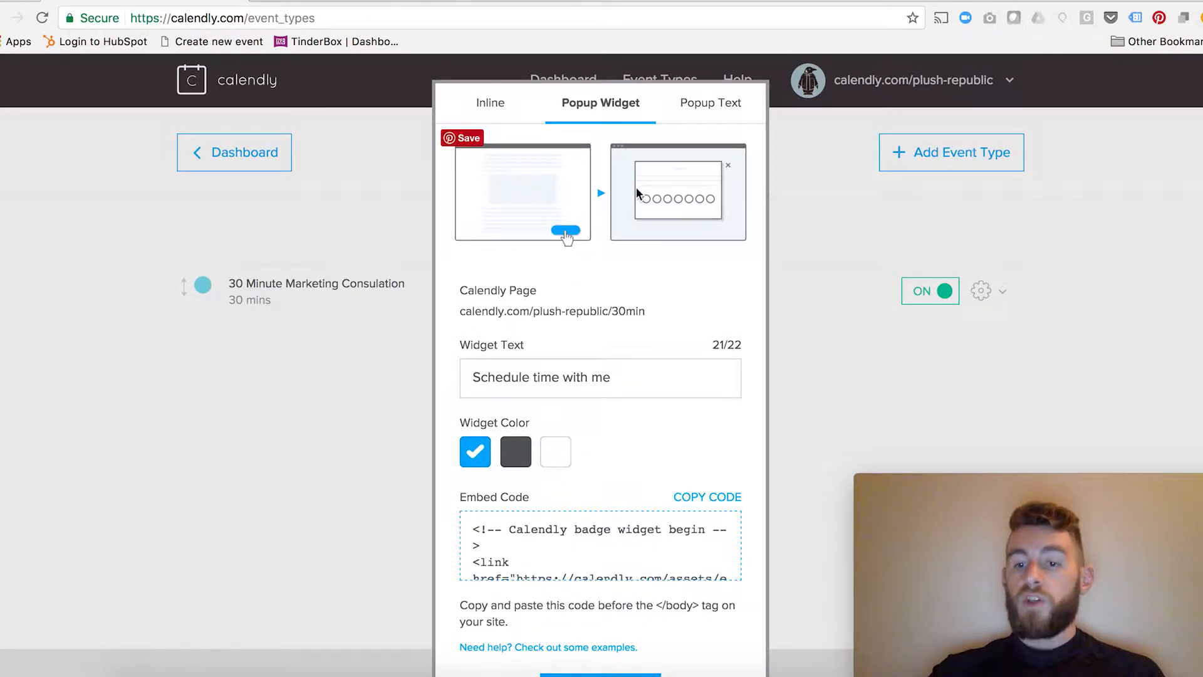
{"action": "left_click", "coordinate": [710, 104]}
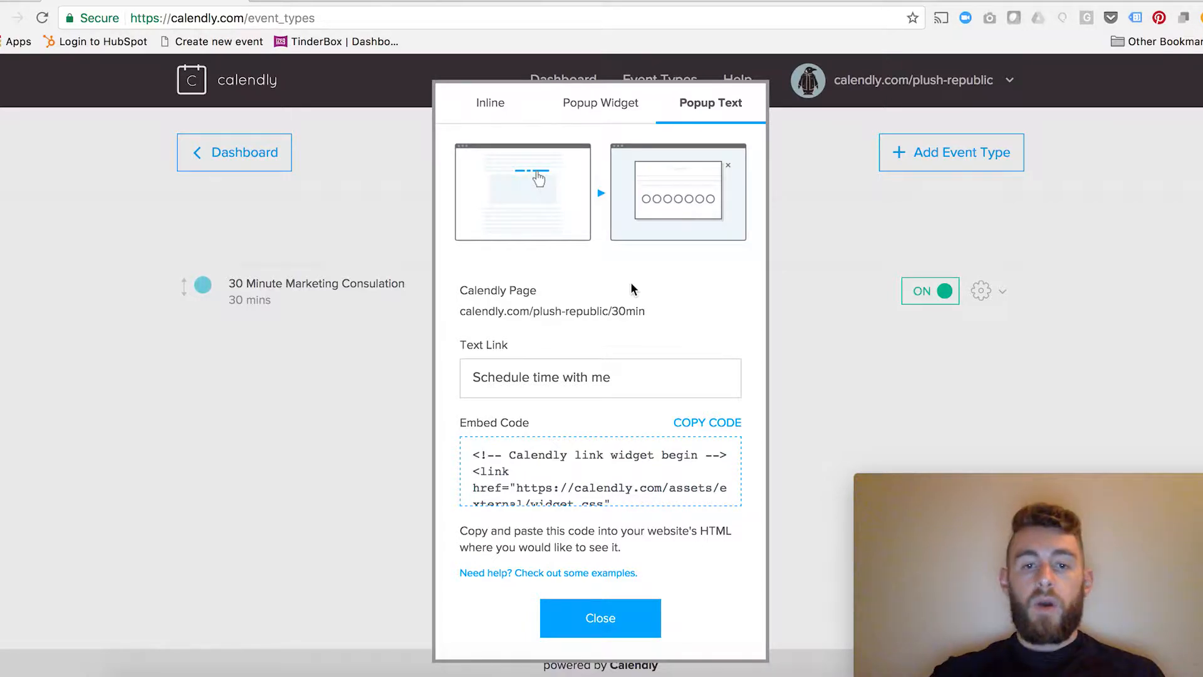
Choose the Popup Widget embed style, set its widget text to "Get Free Consultation" and copy the embed code
{"action": "left_click", "coordinate": [600, 107]}
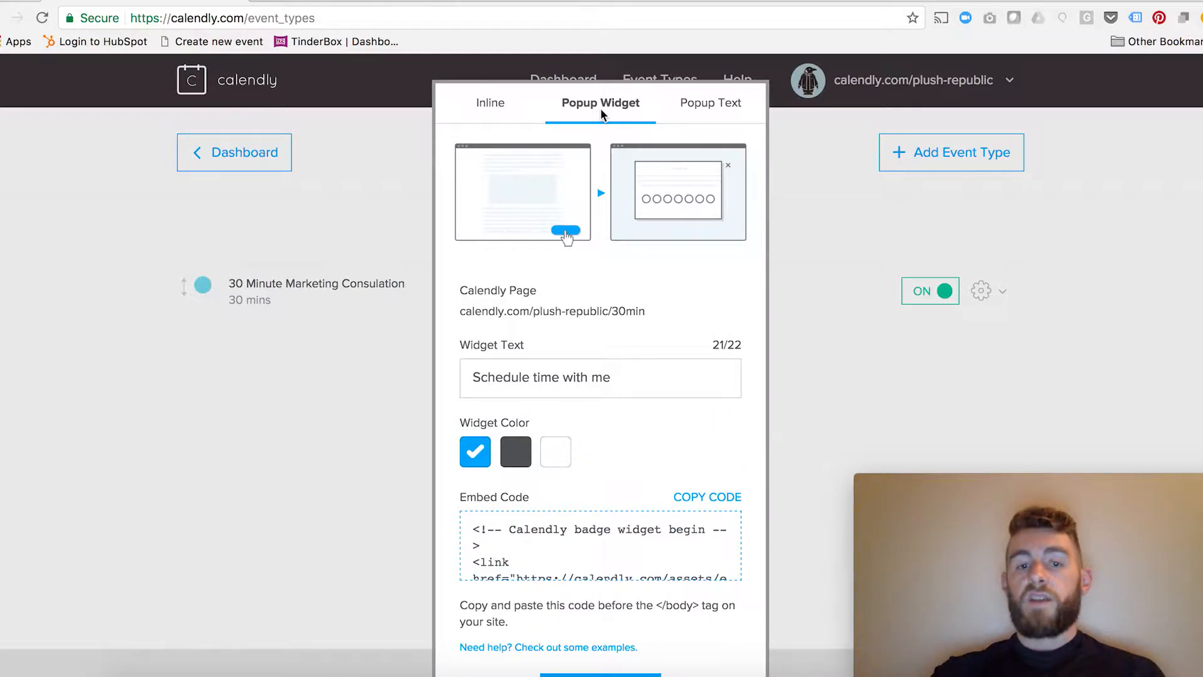
{"action": "scroll", "coordinate": [589, 281], "scroll_direction": "down", "scroll_amount": 2}
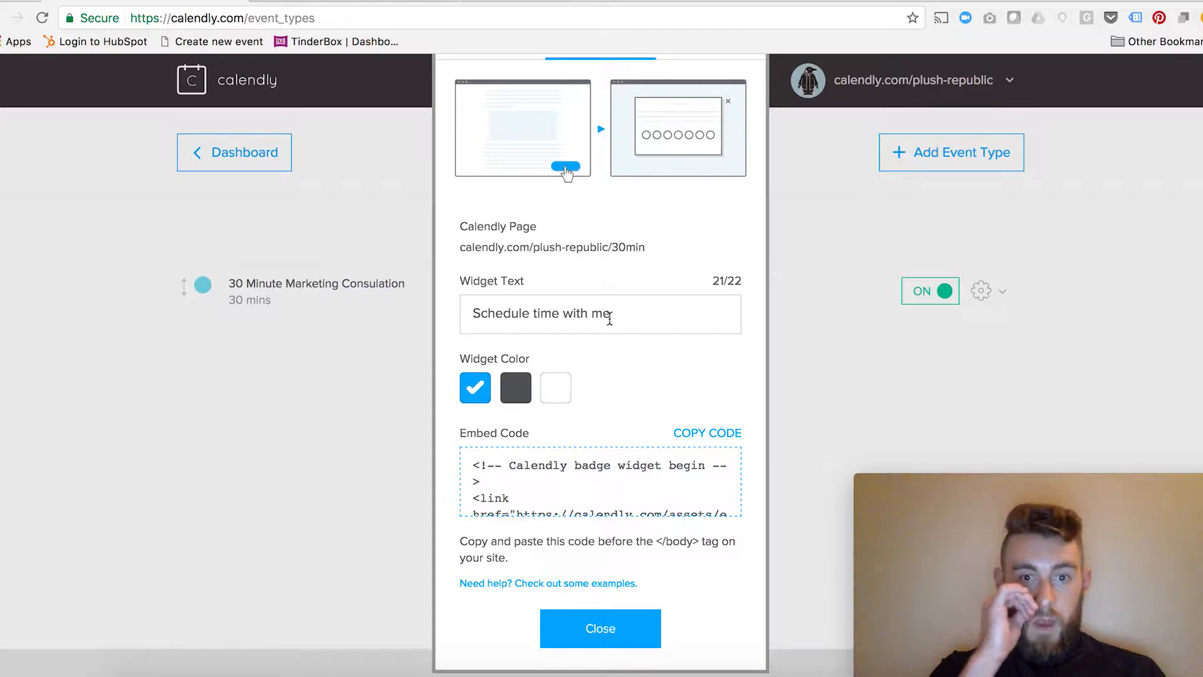
{"action": "left_click_drag", "start_coordinate": [636, 317], "coordinate": [443, 306]}
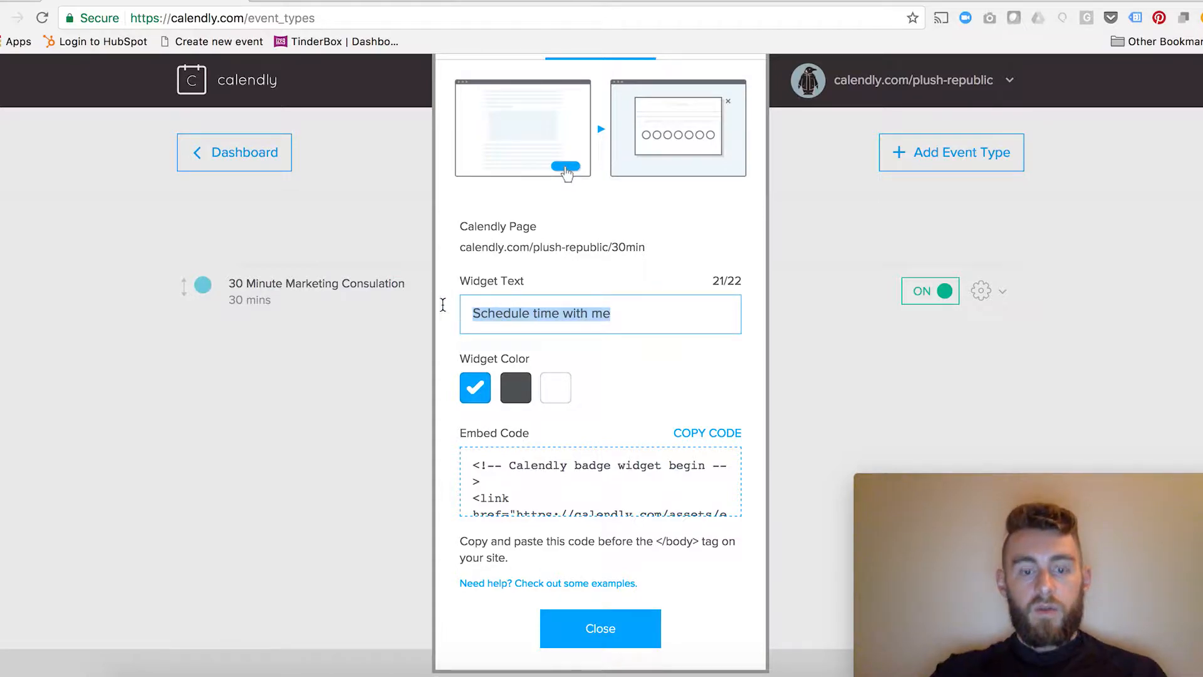
{"action": "type", "text": "Get Free Consultation"}
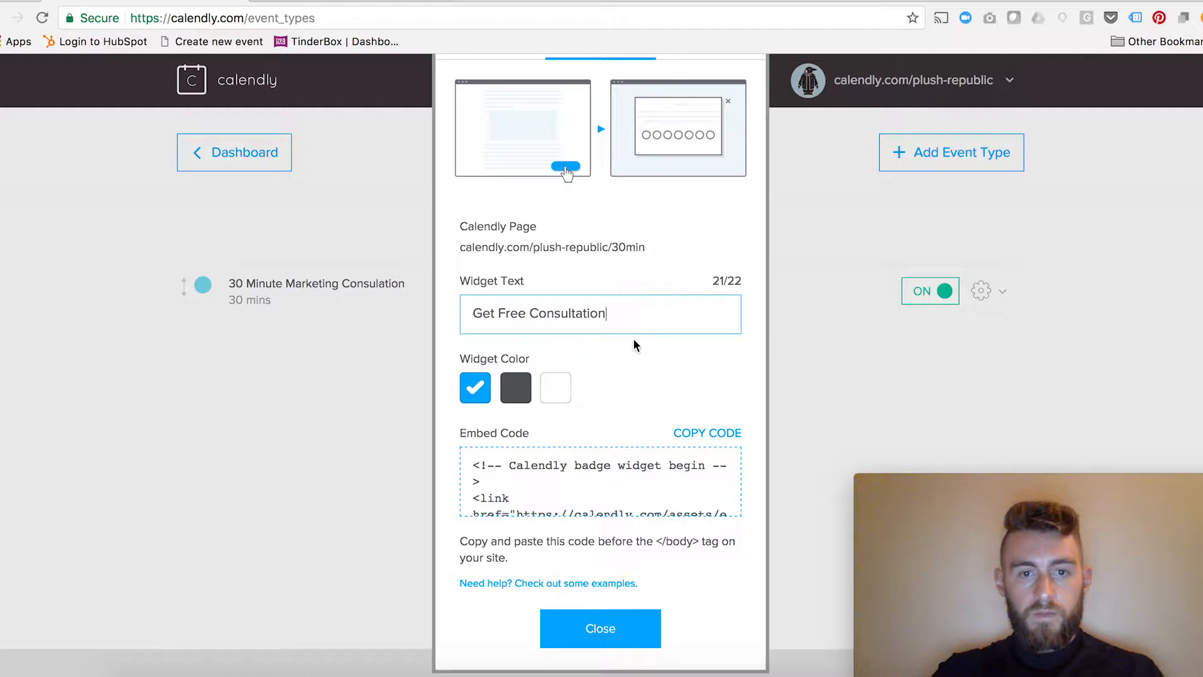
{"action": "scroll", "coordinate": [625, 320], "scroll_direction": "down", "scroll_amount": 1}
{"action": "left_click", "coordinate": [707, 417]}
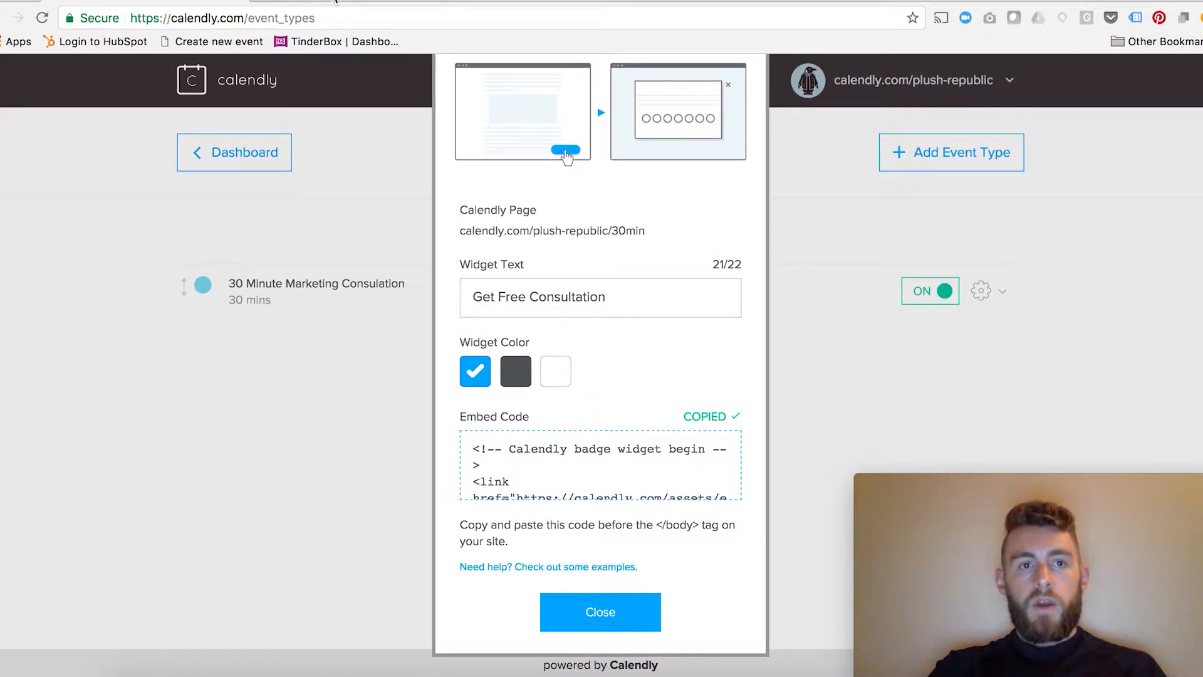
Switch to the Plush Republic WordPress site and open the theme editor in its admin area
{"action": "left_click", "coordinate": [335, 1]}
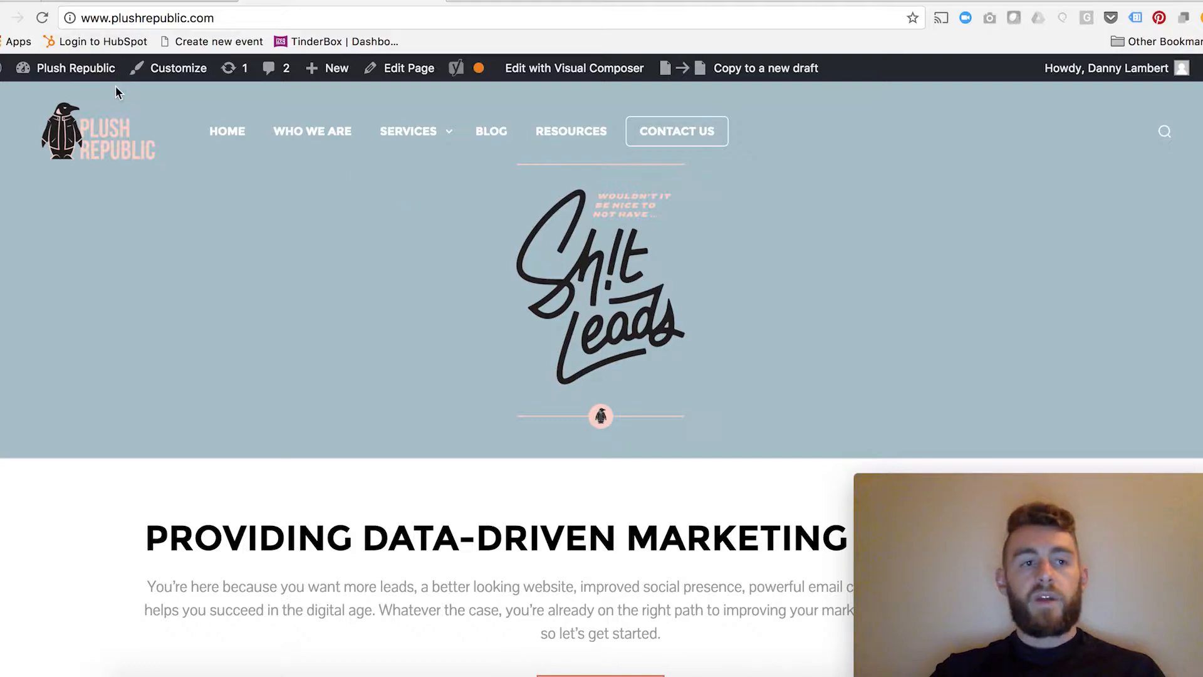
{"action": "left_click", "coordinate": [31, 74]}
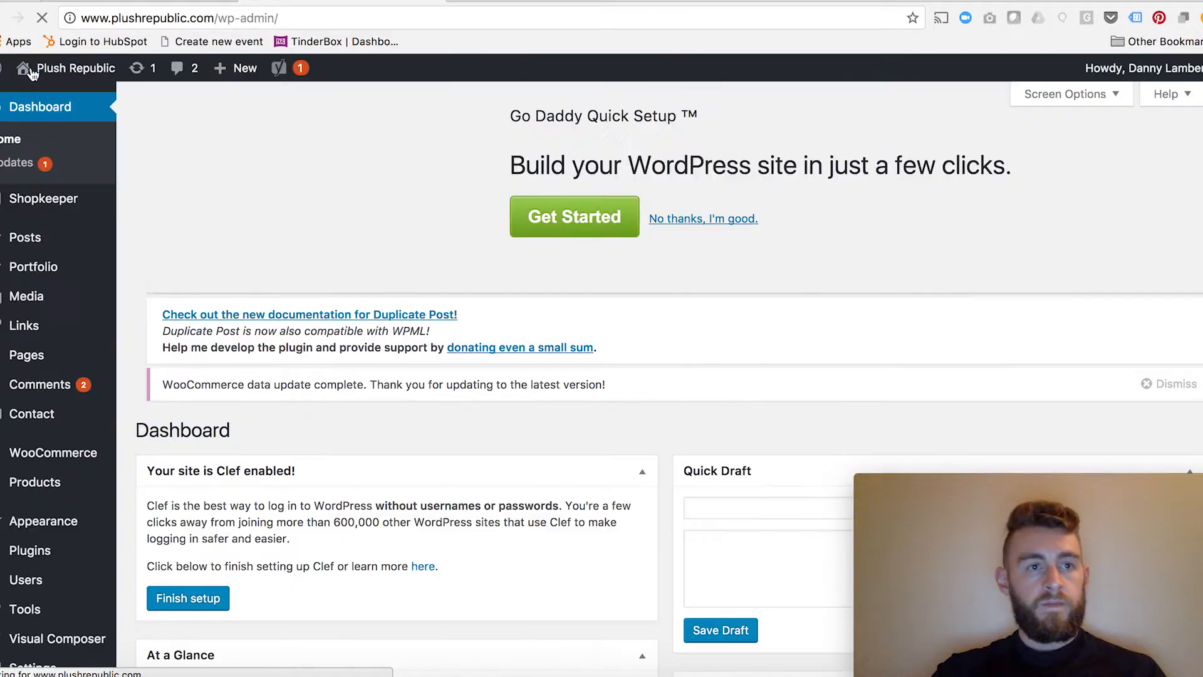
{"action": "mouse_move", "coordinate": [88, 312]}
{"action": "mouse_move", "coordinate": [75, 522]}
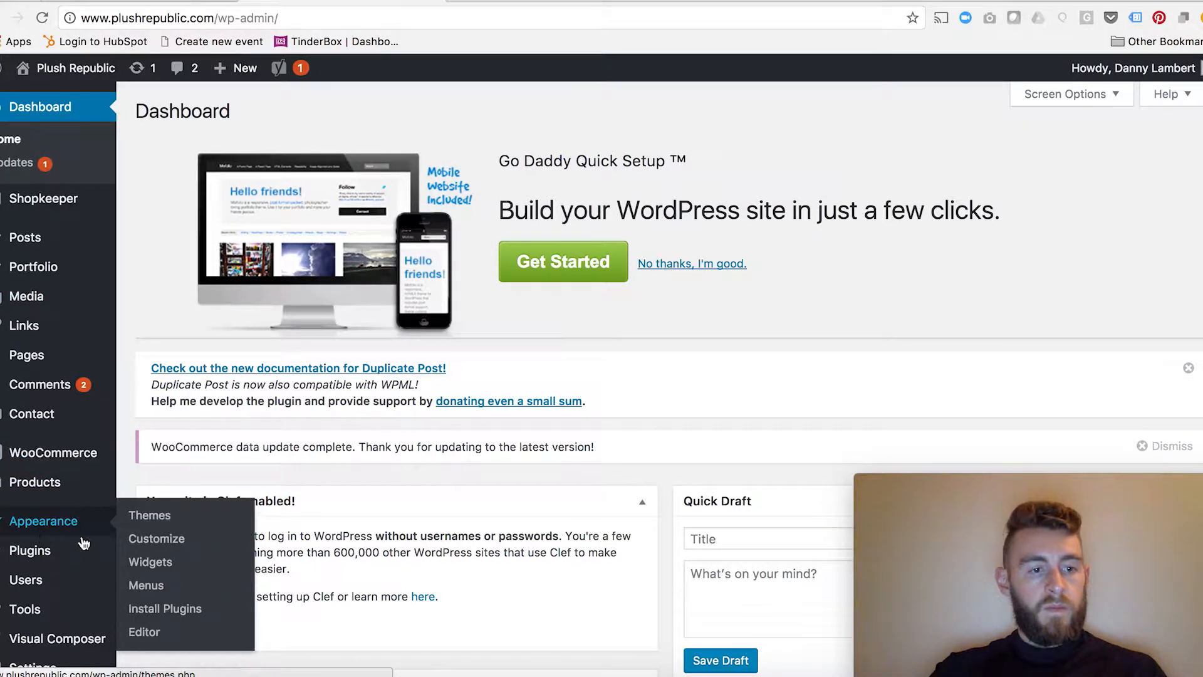
{"action": "left_click", "coordinate": [152, 633]}
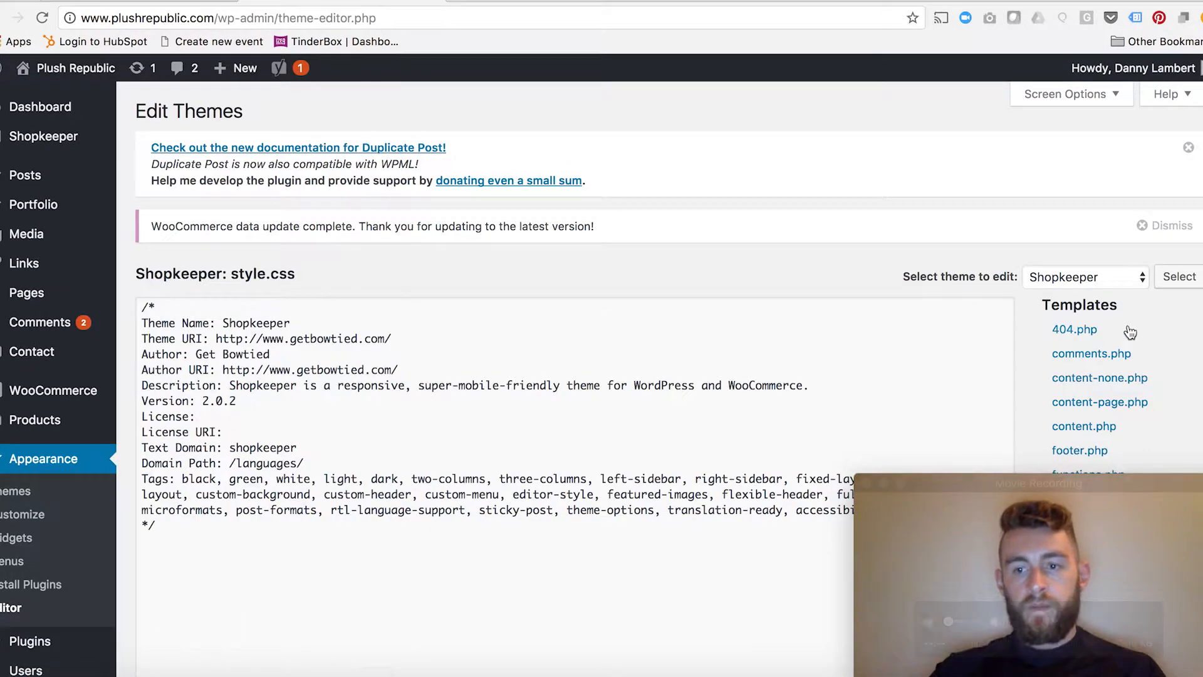
Open the Shopkeeper theme's footer.php template and go to the end of its code
{"action": "scroll", "coordinate": [1131, 332], "scroll_direction": "down", "scroll_amount": 3}
{"action": "left_click", "coordinate": [1090, 247]}
{"action": "scroll", "coordinate": [480, 370], "scroll_direction": "down", "scroll_amount": 10}
{"action": "scroll", "coordinate": [480, 370], "scroll_direction": "down", "scroll_amount": 15}
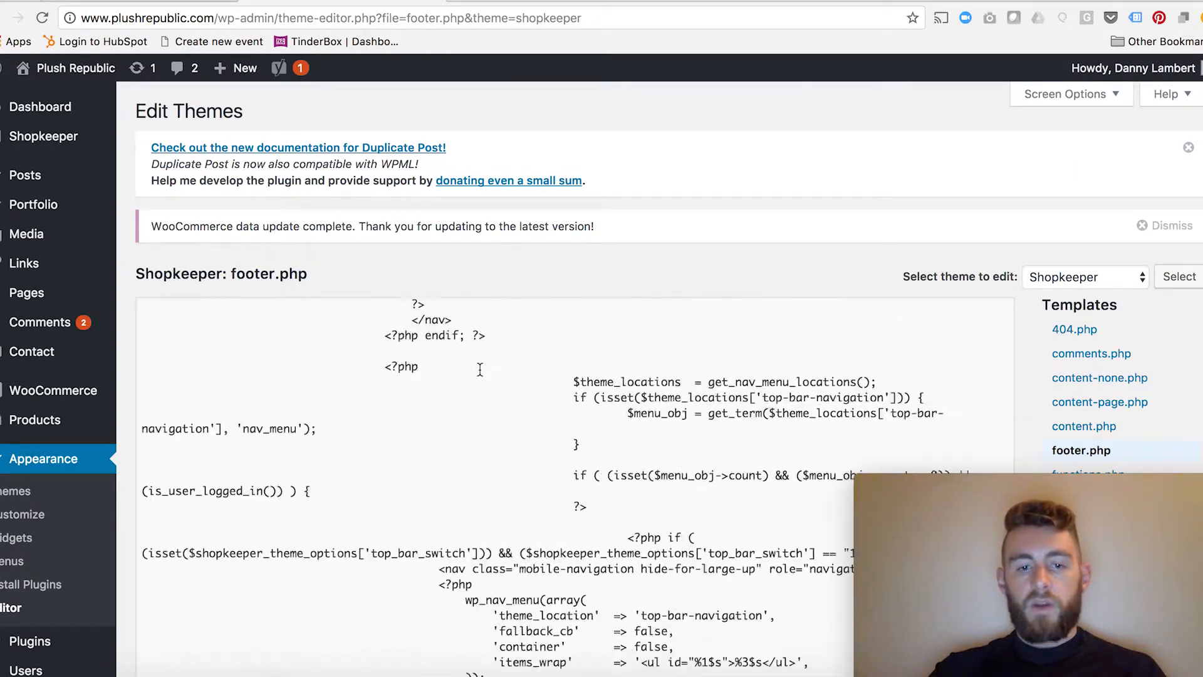
{"action": "scroll", "coordinate": [480, 369], "scroll_direction": "down", "scroll_amount": 15}
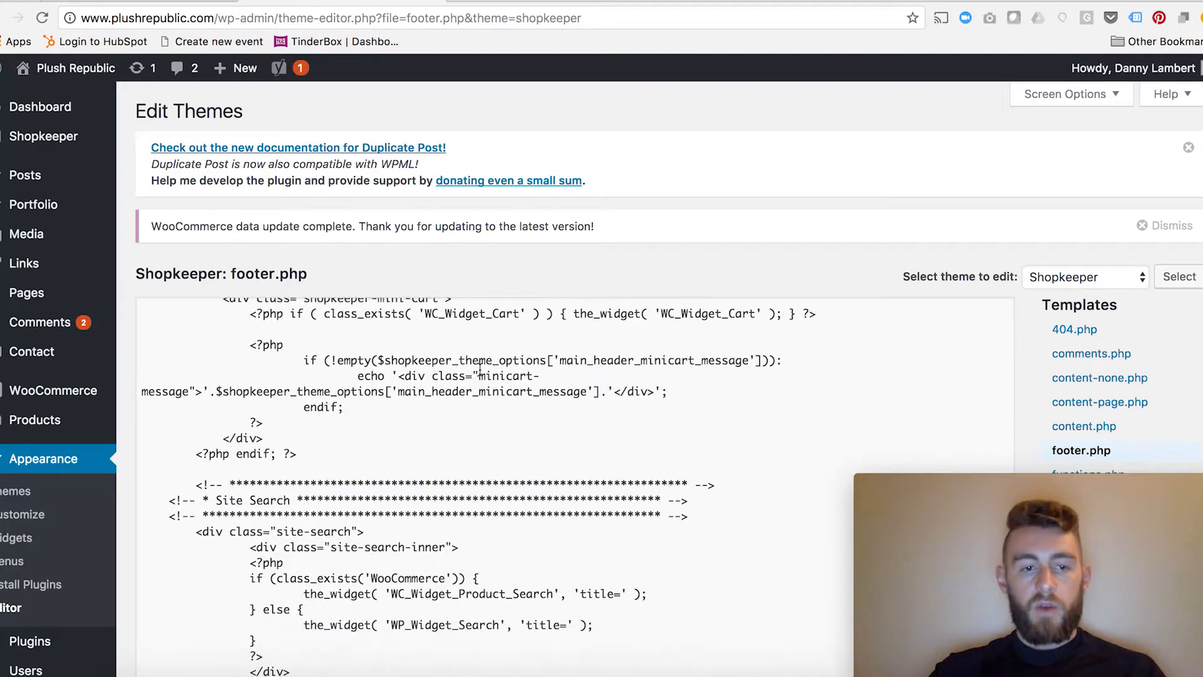
{"action": "scroll", "coordinate": [480, 369], "scroll_direction": "down", "scroll_amount": 15}
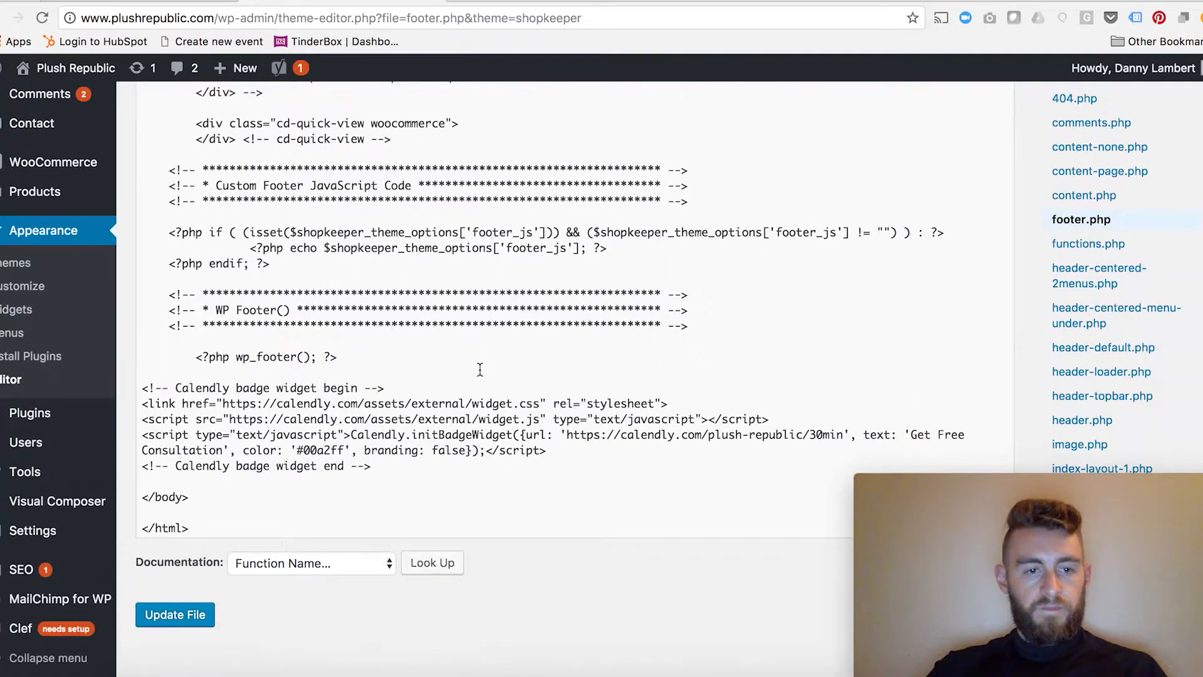
Check the Calendly badge widget code placed before the closing body tag in footer.php, and update the file
{"action": "left_click_drag", "start_coordinate": [374, 466], "coordinate": [140, 386]}
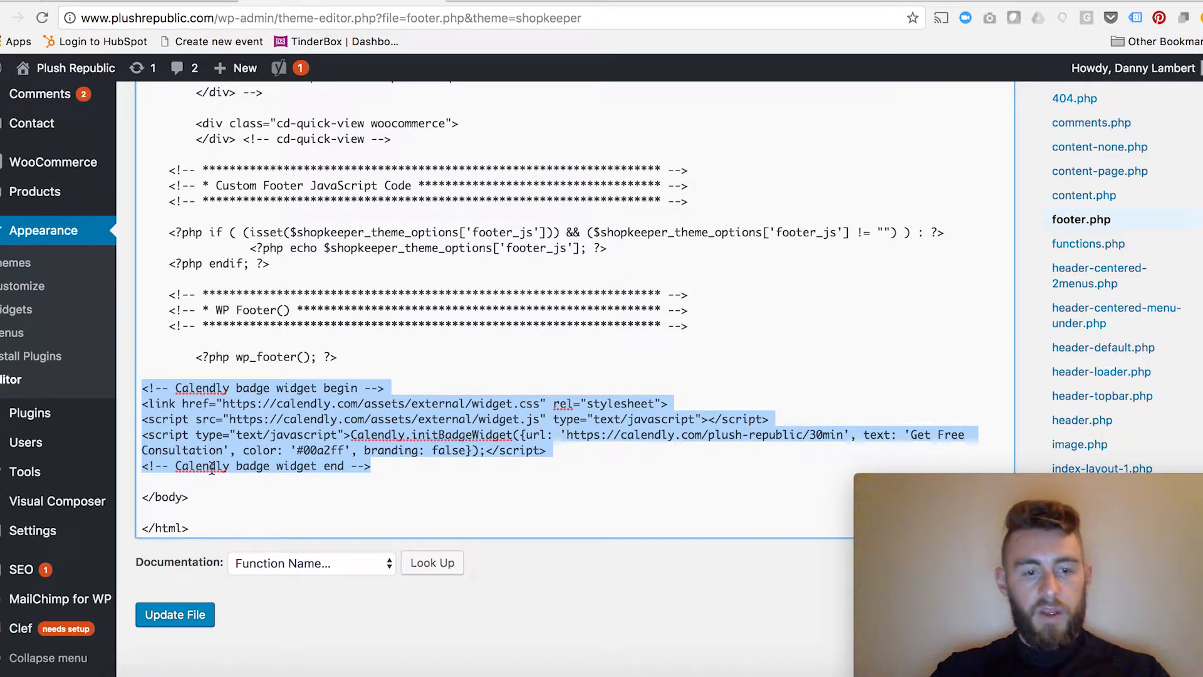
{"action": "left_click", "coordinate": [308, 502]}
{"action": "left_click", "coordinate": [186, 620]}
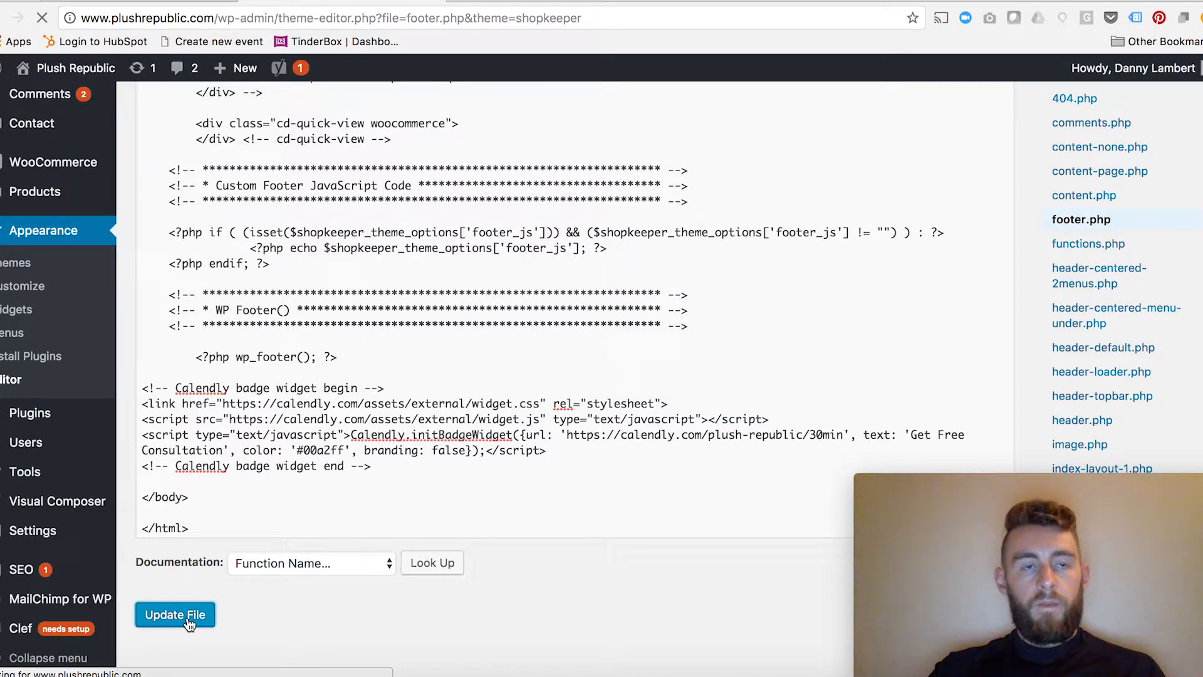
Visit the live website and test the "Get Free Consultation" widget by opening and closing its scheduling popup
{"action": "left_click", "coordinate": [61, 70]}
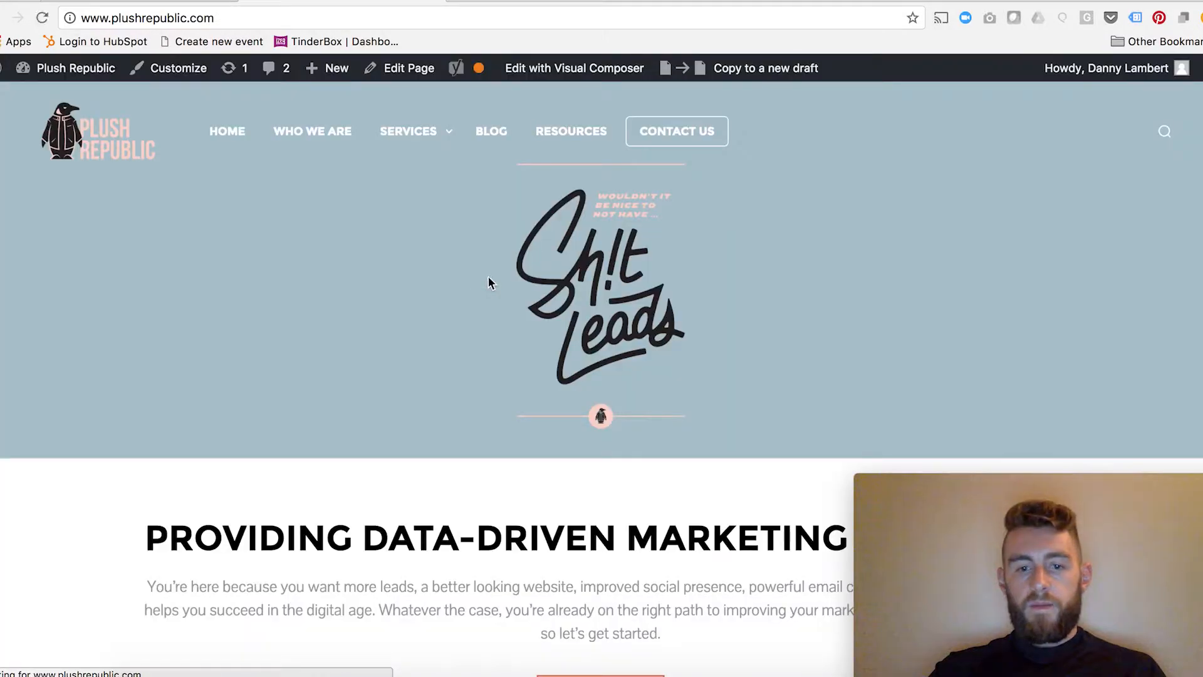
{"action": "scroll", "coordinate": [559, 270], "scroll_direction": "down", "scroll_amount": 8}
{"action": "scroll", "coordinate": [561, 279], "scroll_direction": "down", "scroll_amount": 5}
{"action": "left_click_drag", "start_coordinate": [962, 486], "coordinate": [65, 488]}
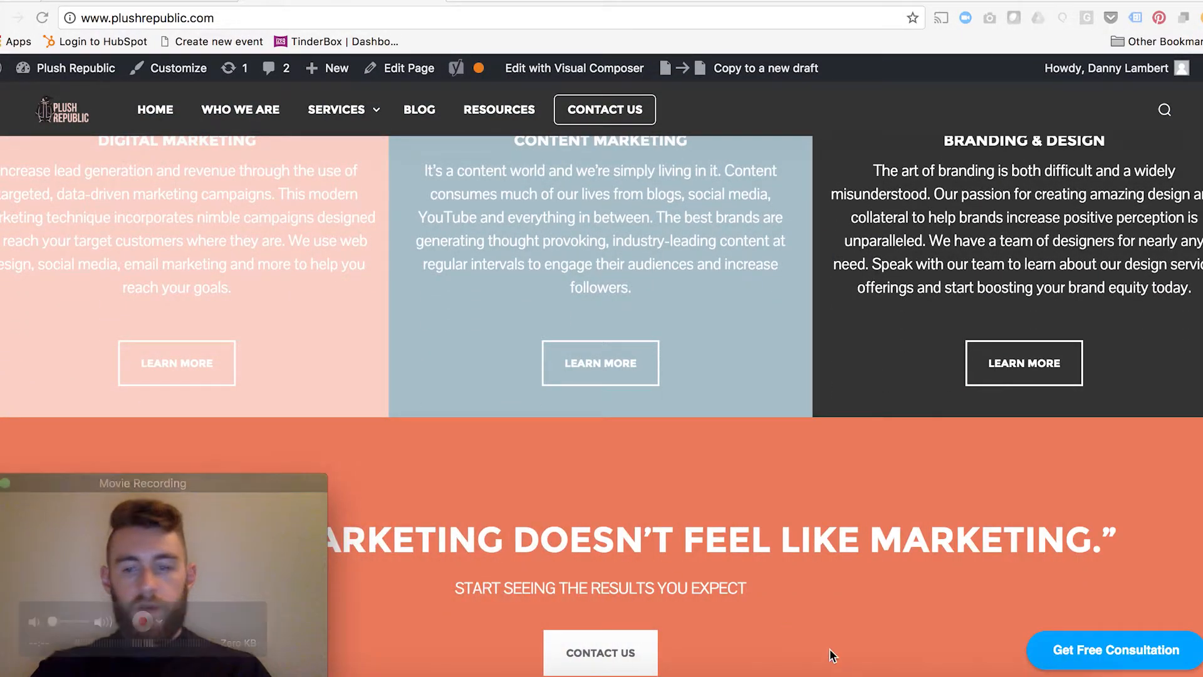
{"action": "left_click", "coordinate": [1118, 653]}
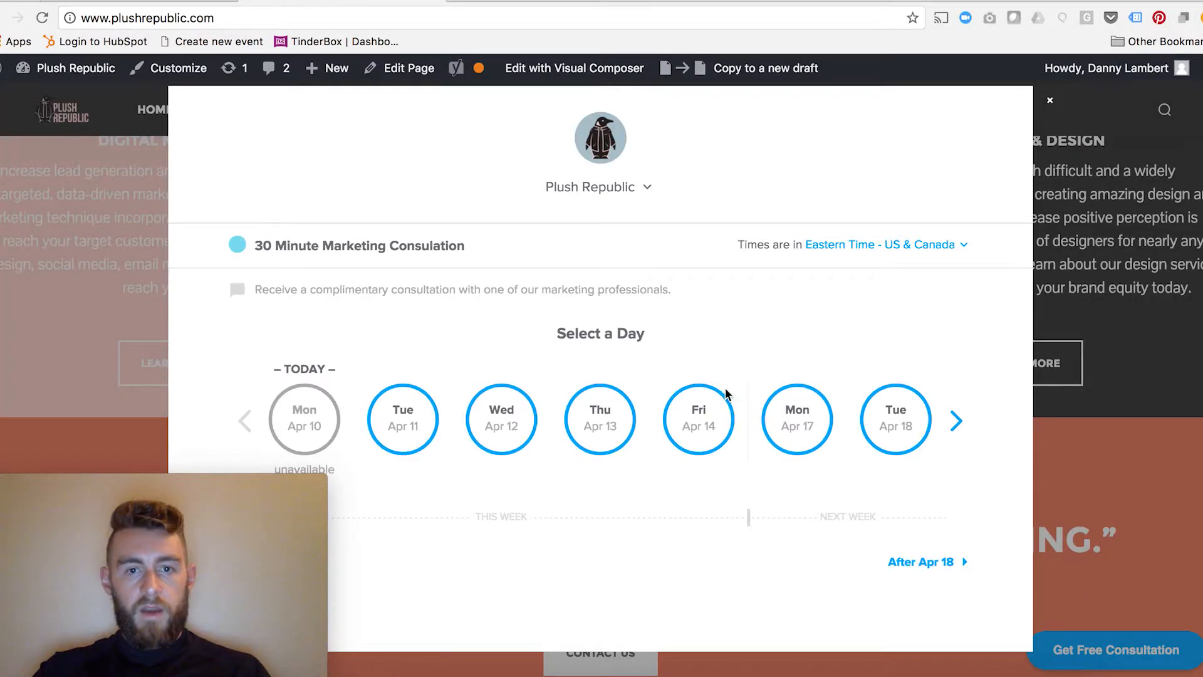
{"action": "left_click", "coordinate": [1051, 101]}
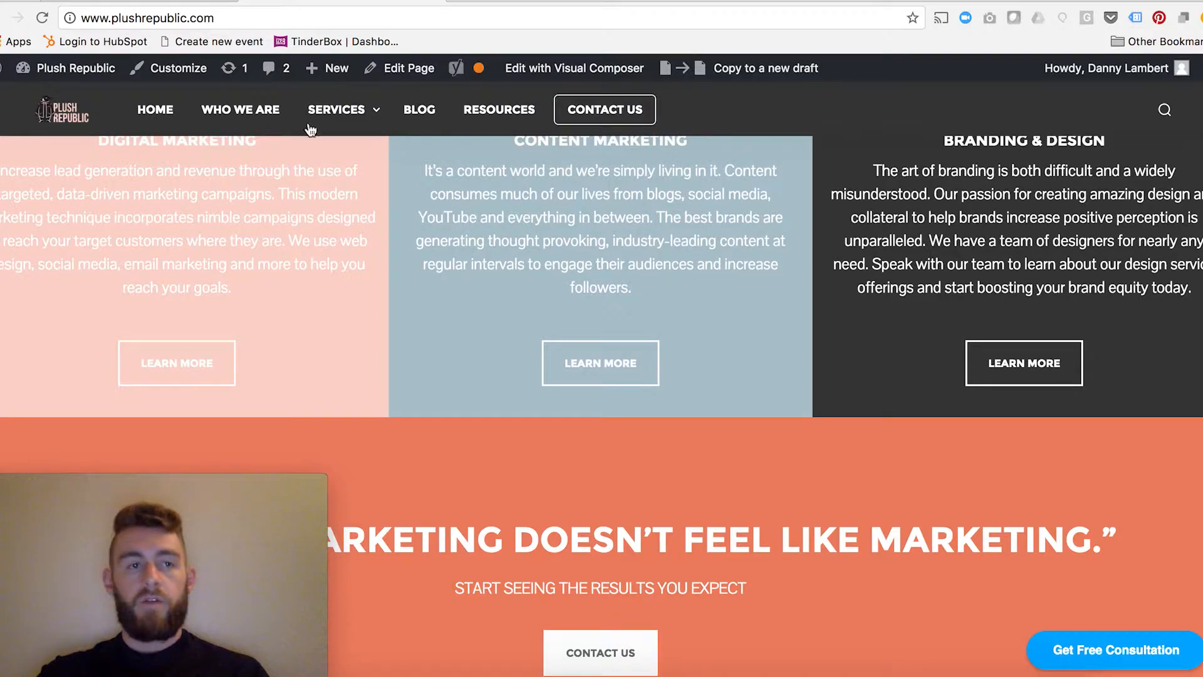
Return to Calendly, look over the popup widget's embed code again, and go back to the dashboard
{"action": "left_click", "coordinate": [162, 1]}
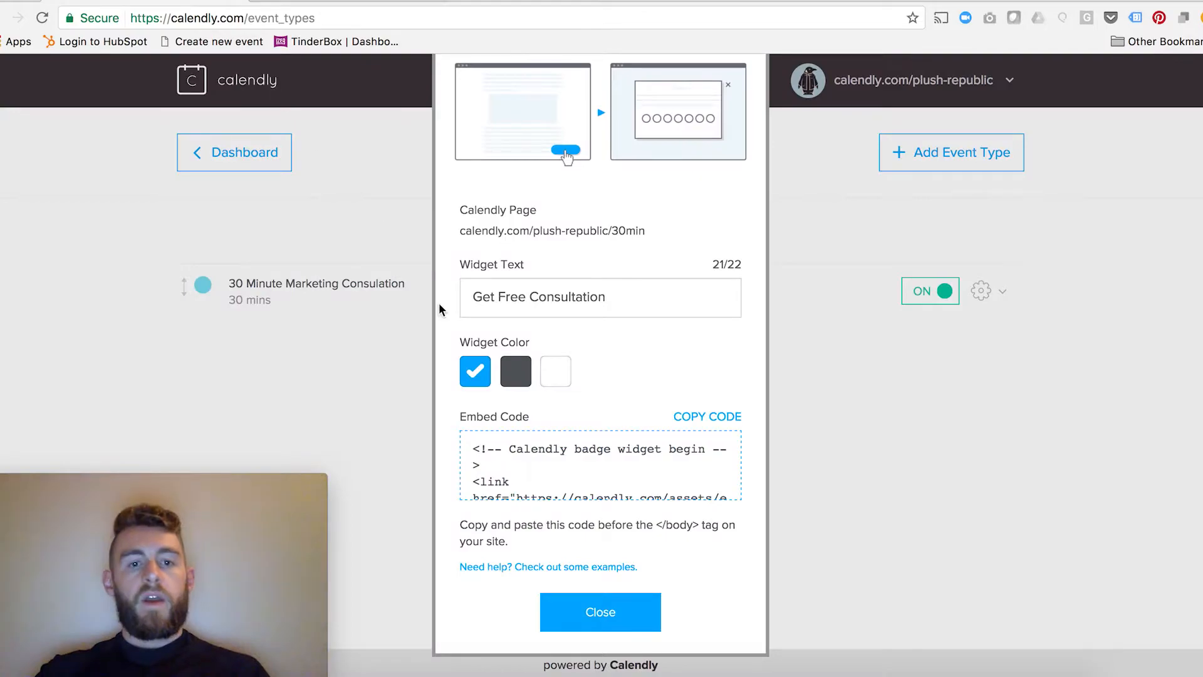
{"action": "scroll", "coordinate": [760, 140], "scroll_direction": "up", "scroll_amount": 2}
{"action": "scroll", "coordinate": [715, 539], "scroll_direction": "down", "scroll_amount": 3}
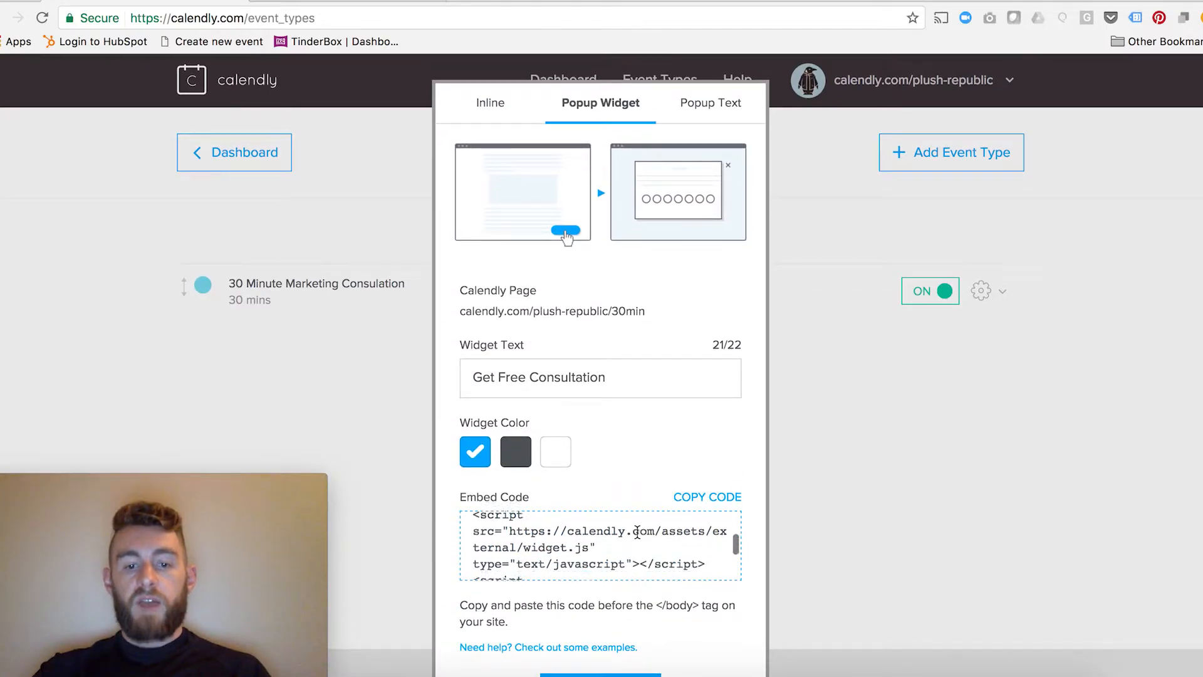
{"action": "left_click", "coordinate": [596, 675]}
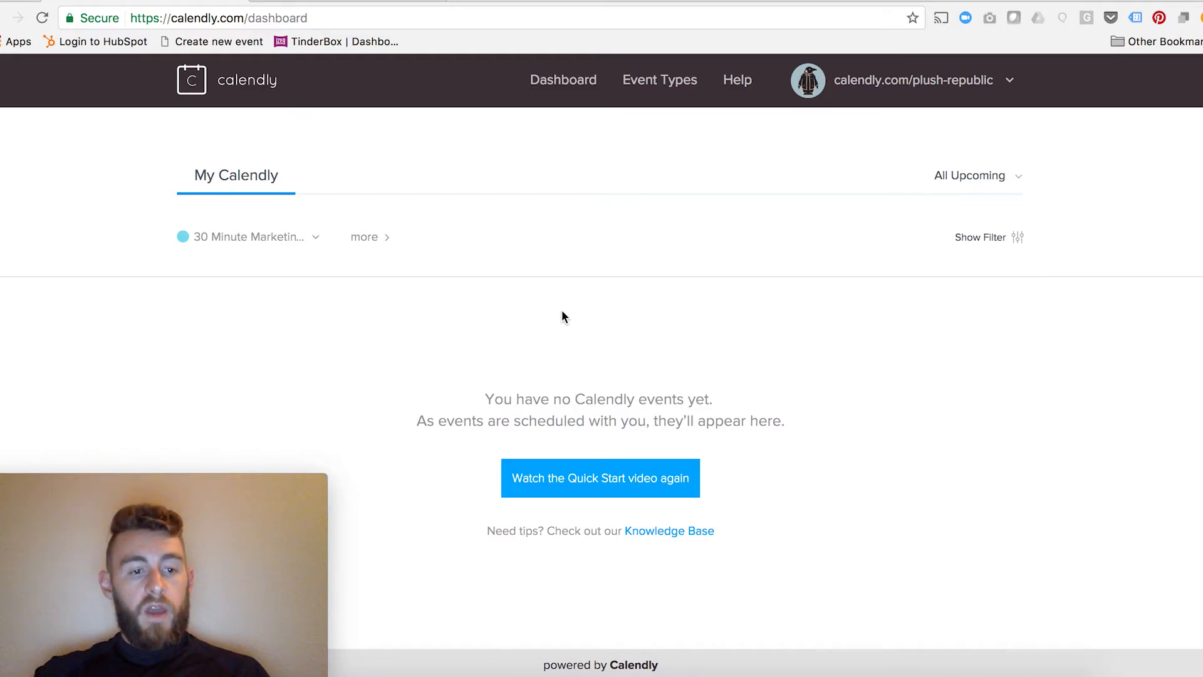
{"action": "mouse_move", "coordinate": [241, 499]}
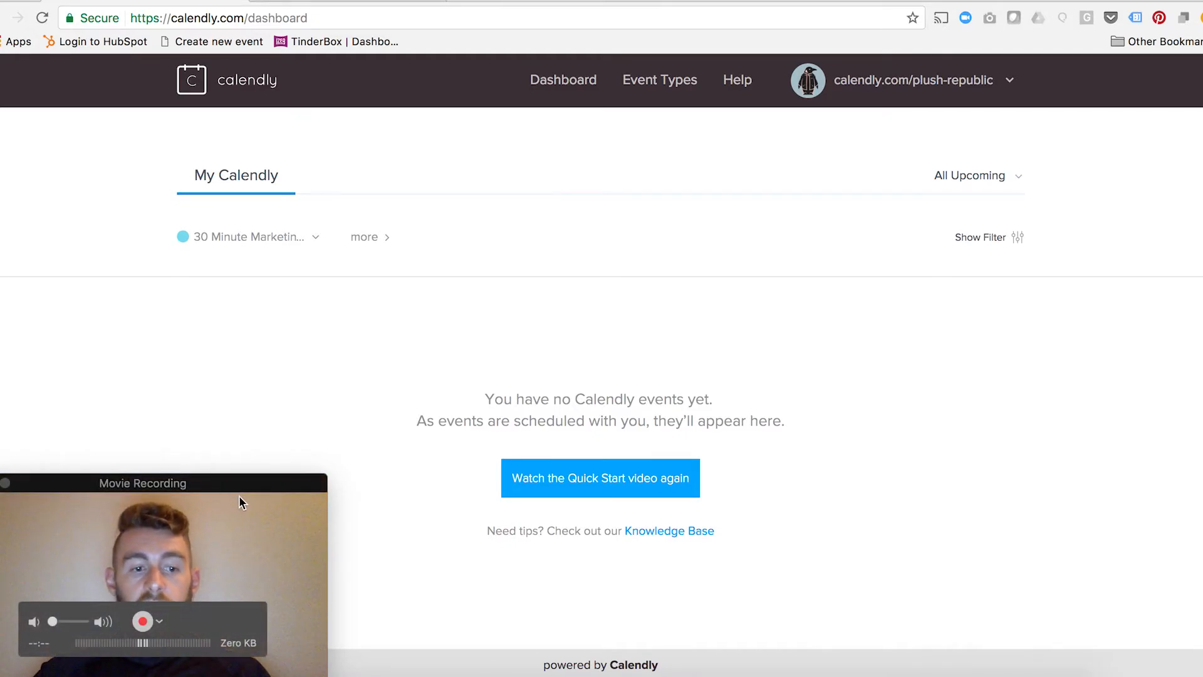